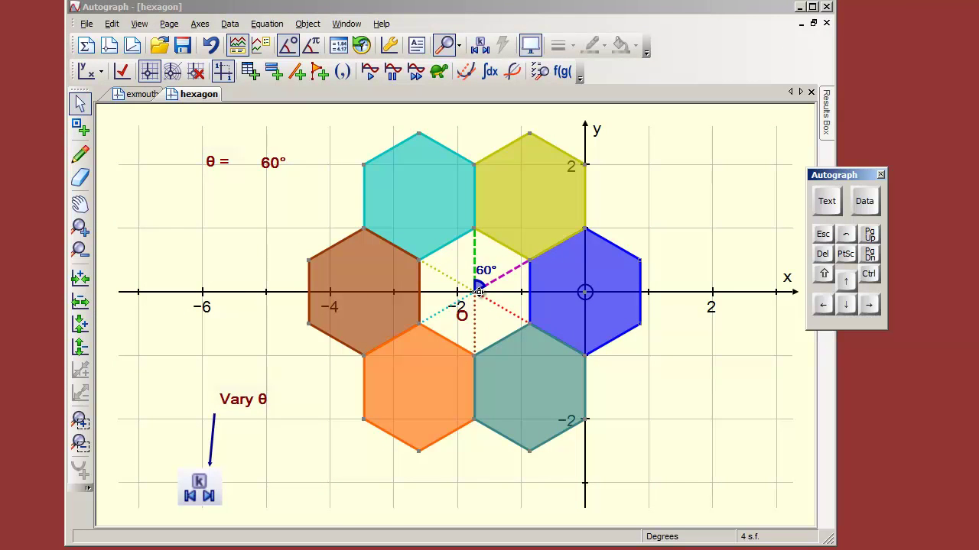
- Step θ up to 82° with the Constant Controller, then back down to 60°
left_click(481, 48)
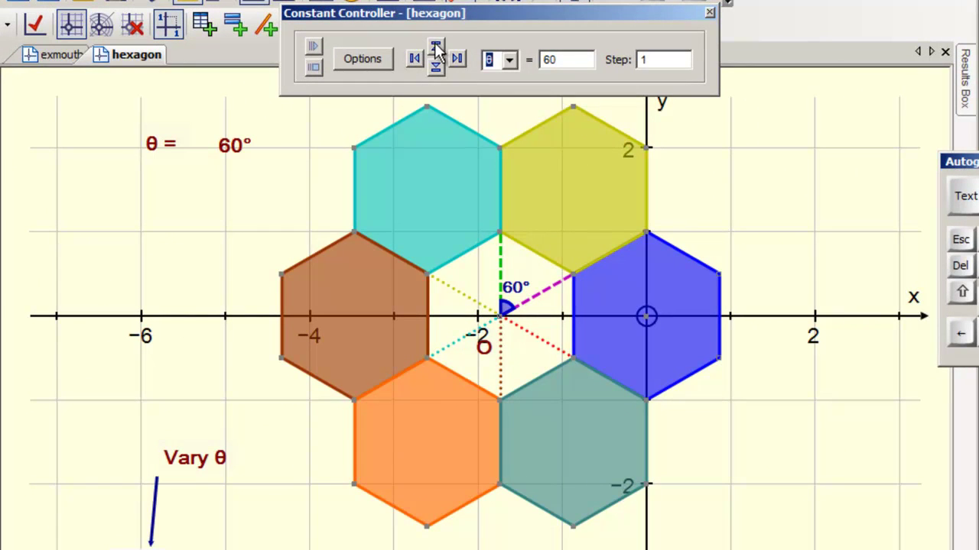
left_click(435, 49)
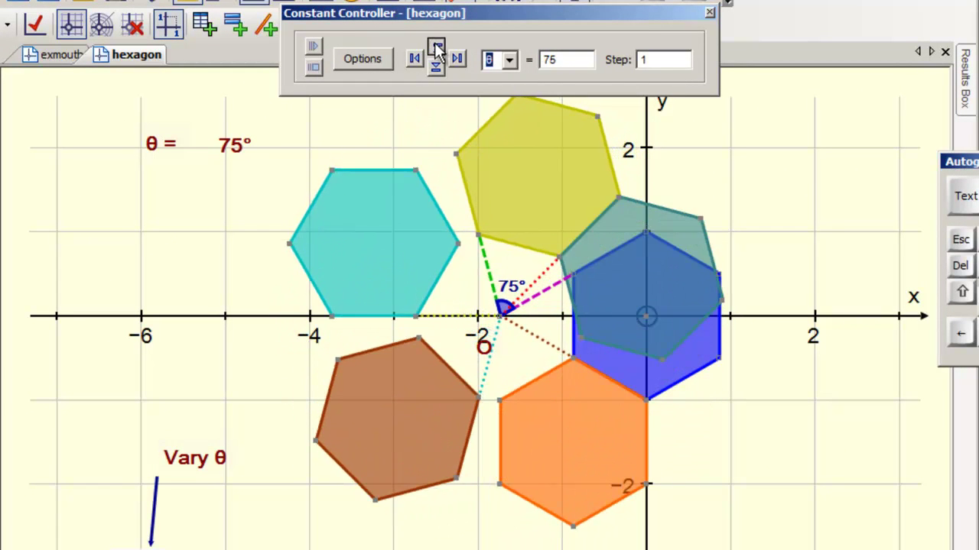
left_click(436, 48)
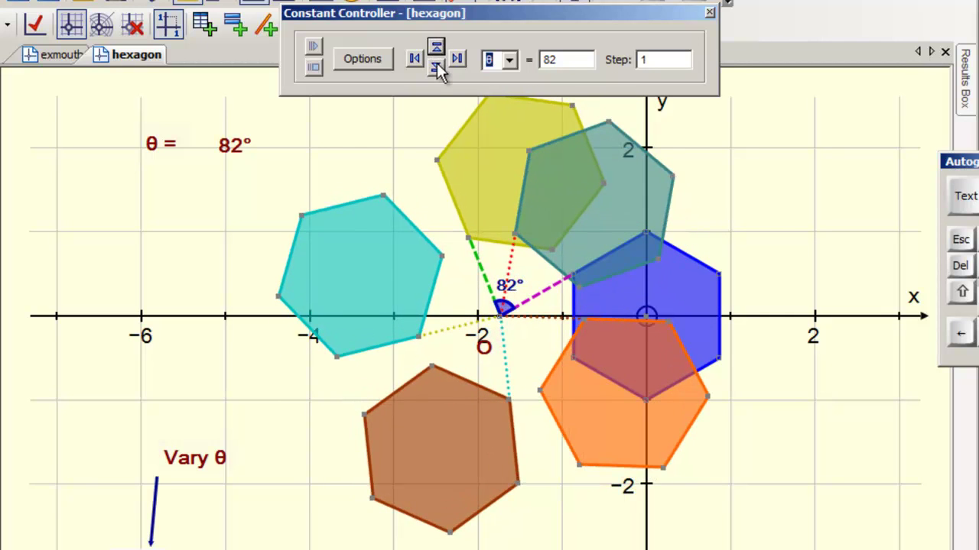
left_click(437, 68)
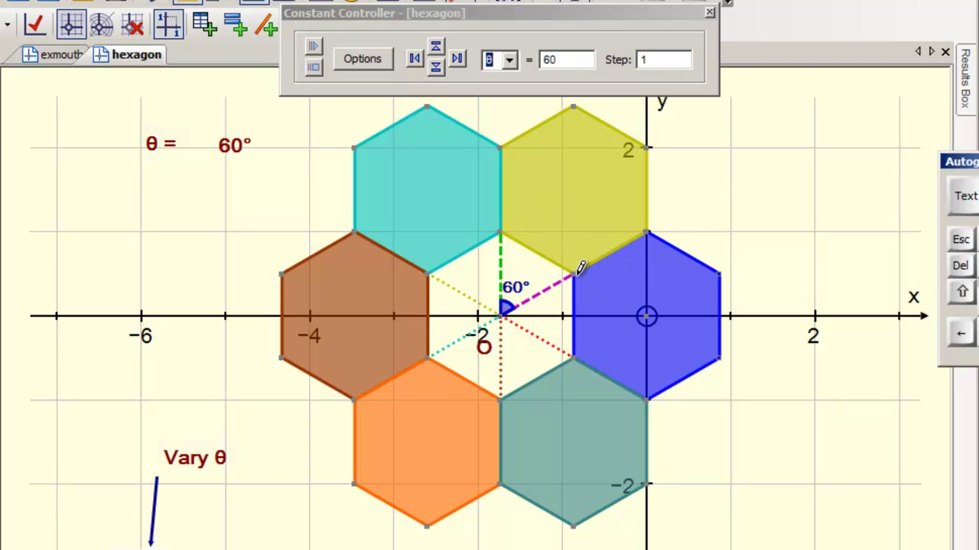
- Ink a line, a radius to the centre, a right-angle mark and an angle arc on the blue hexagon
left_click_drag(576, 272, 648, 274)
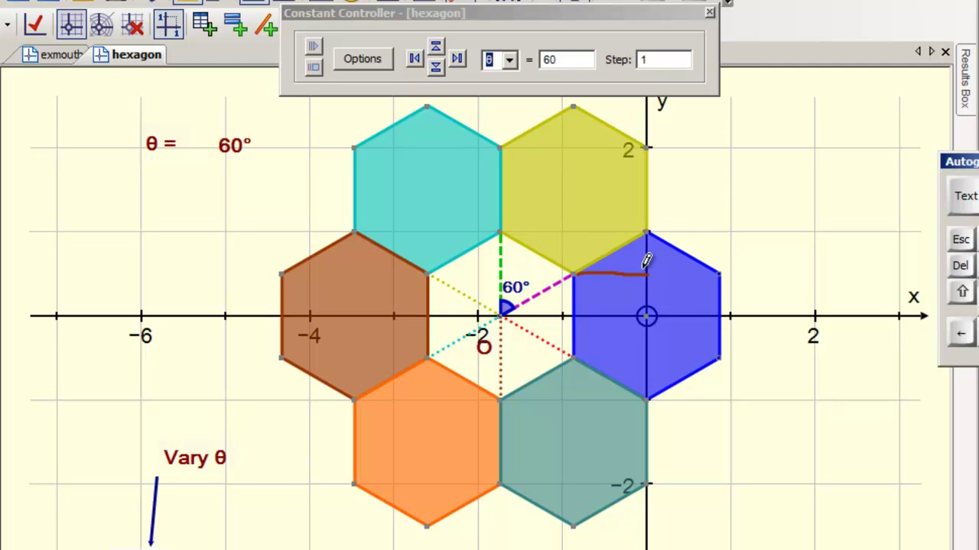
left_click_drag(578, 274, 644, 314)
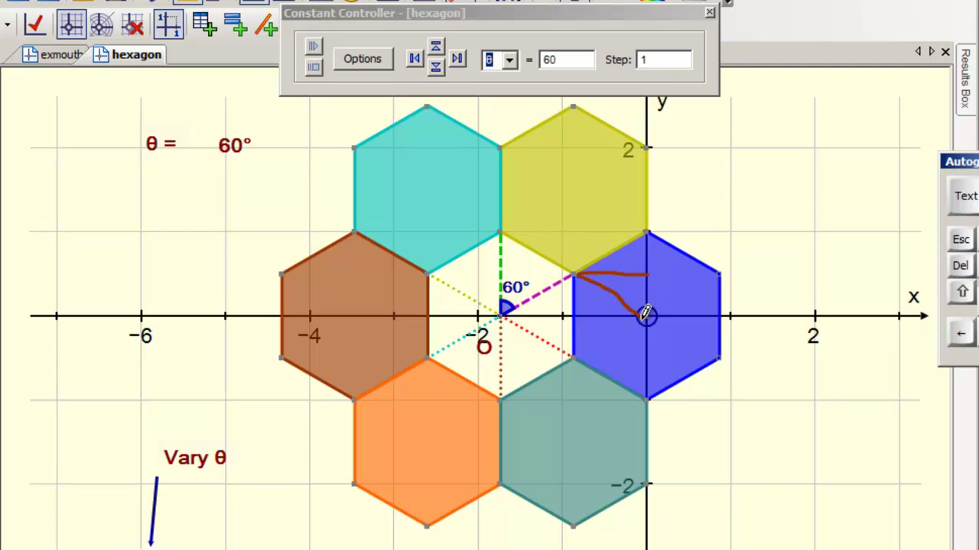
left_click_drag(649, 277, 640, 285)
left_click_drag(650, 300, 638, 309)
- Circle all six vertices of the blue hexagon in ink
mouse_move(656, 218)
left_mouse_down()
mouse_move(634, 231)
mouse_move(656, 223)
left_mouse_up()
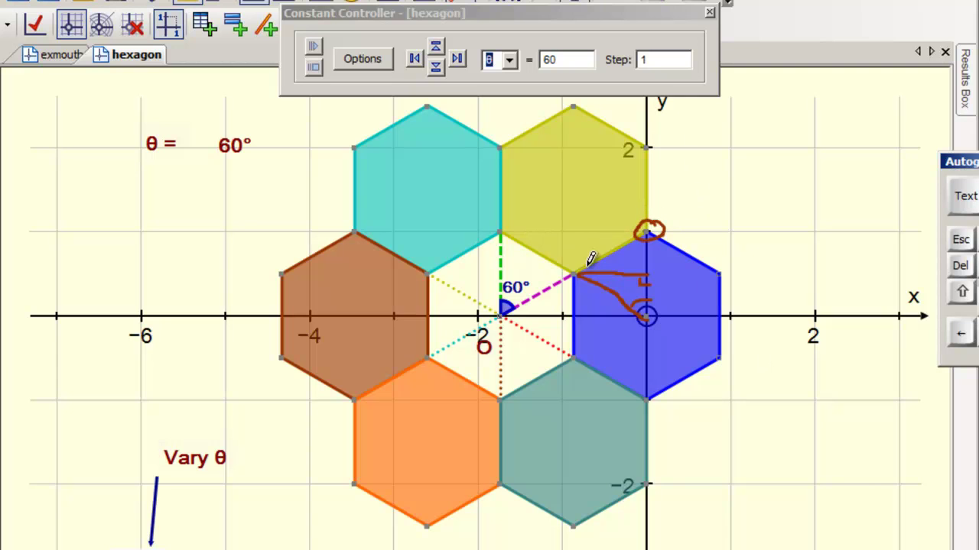
left_click_drag(588, 261, 585, 267)
left_click_drag(585, 344, 584, 347)
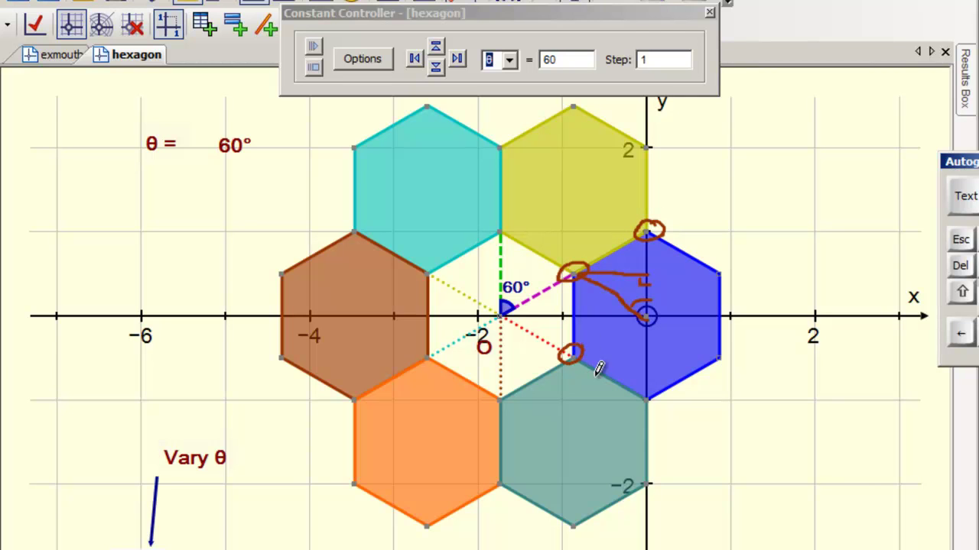
mouse_move(650, 379)
left_mouse_down()
mouse_move(635, 399)
mouse_move(657, 379)
left_mouse_up()
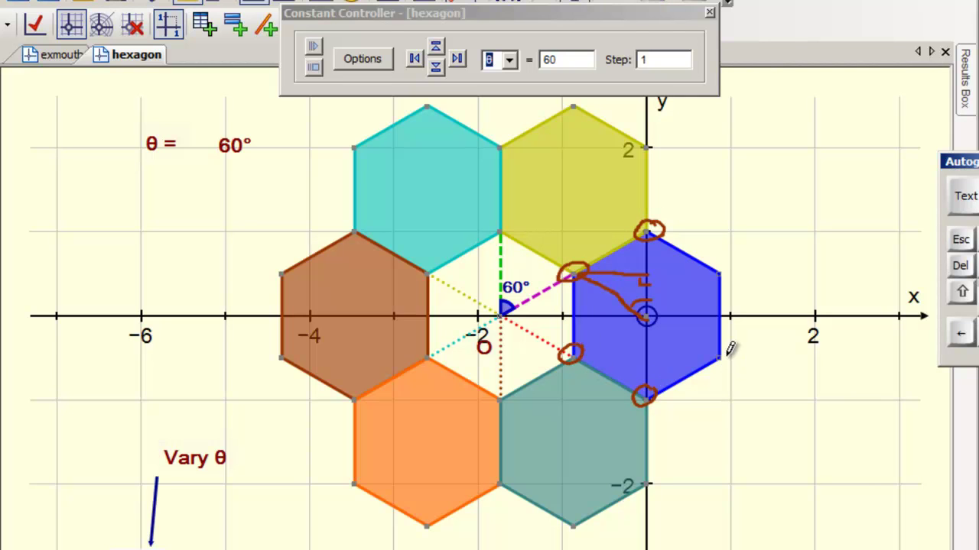
left_click_drag(731, 348, 732, 343)
mouse_move(736, 264)
left_mouse_down()
mouse_move(721, 274)
mouse_move(728, 268)
left_mouse_up()
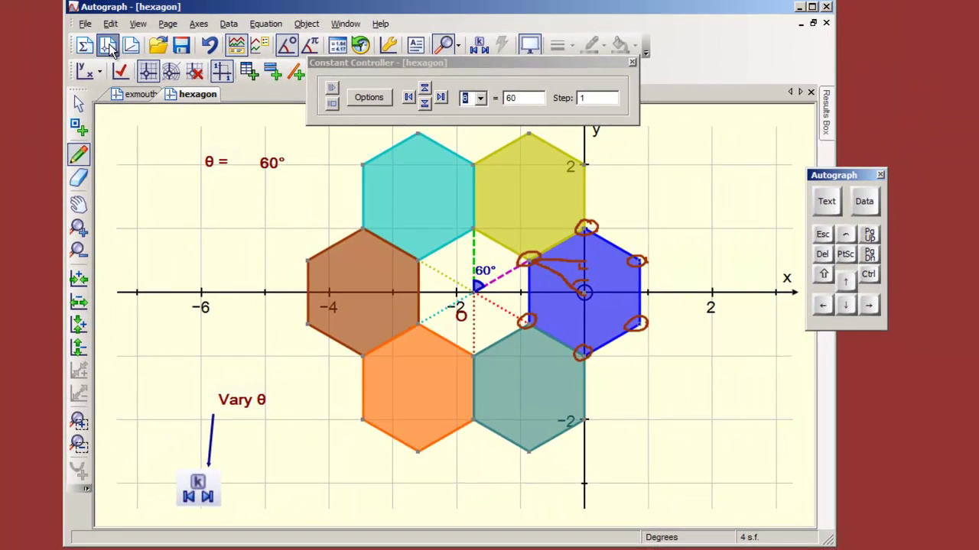
- Open a new graph page, close the Constant Controller and set y from −2.5 to 2.5
left_click(84, 30)
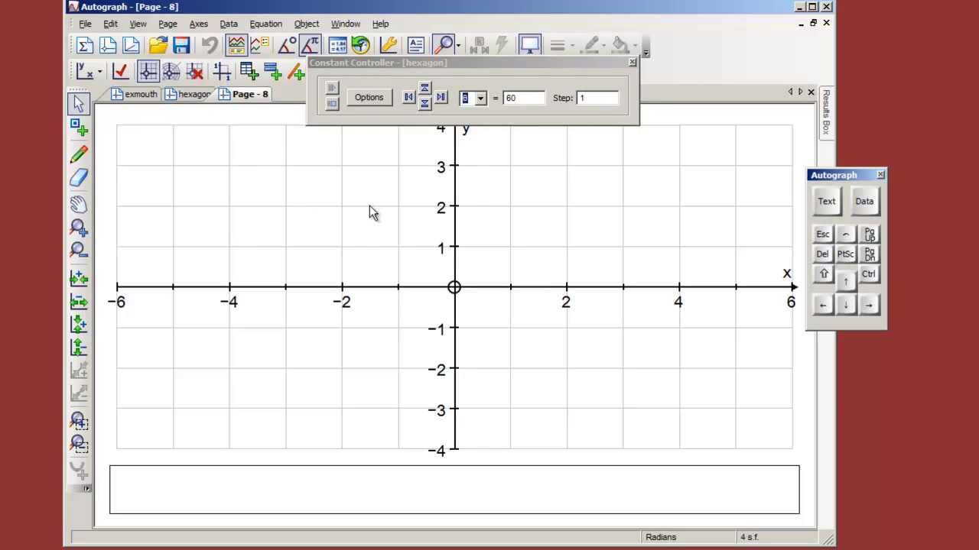
left_click(632, 61)
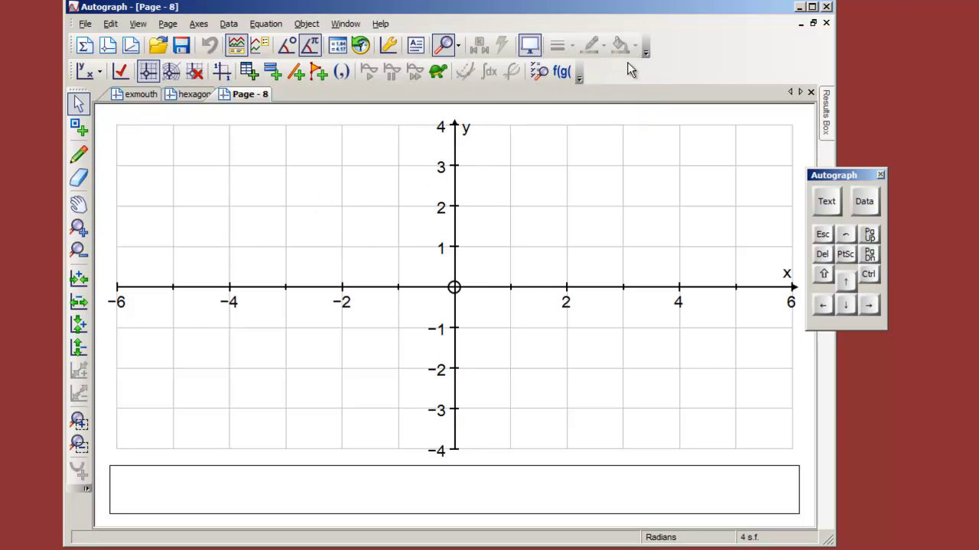
double_click(455, 174)
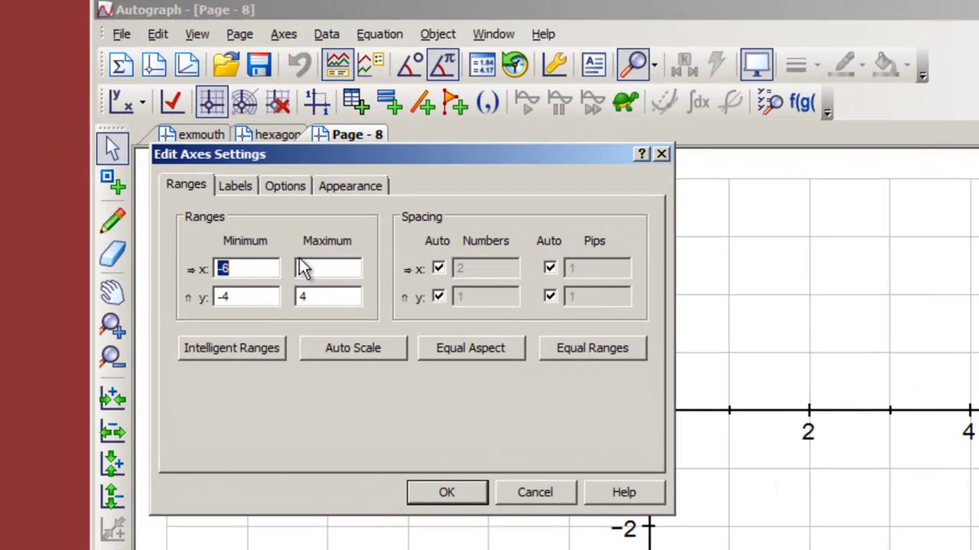
left_click_drag(172, 207, 153, 208)
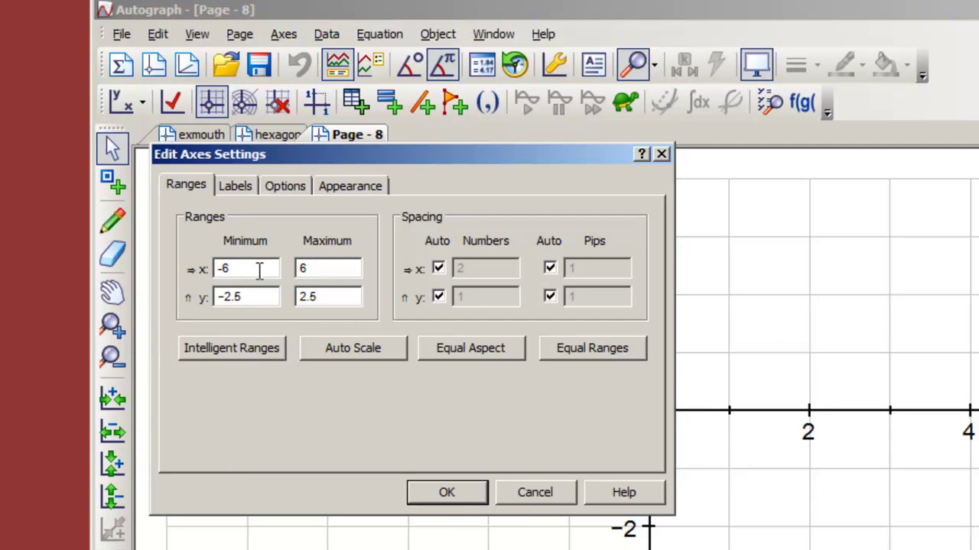
left_click(441, 495)
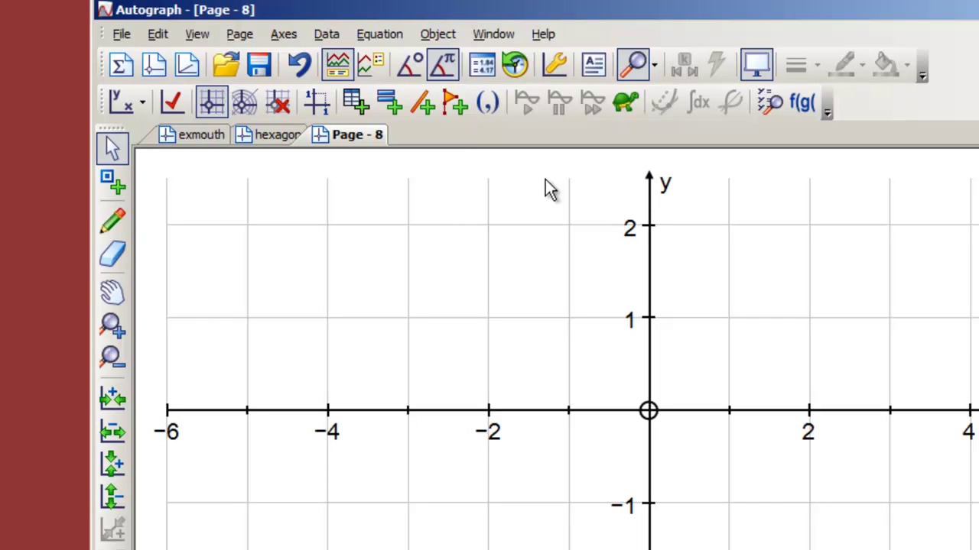
- Switch angles to degrees, make the axes equally scaled, and pan the view
left_click(405, 62)
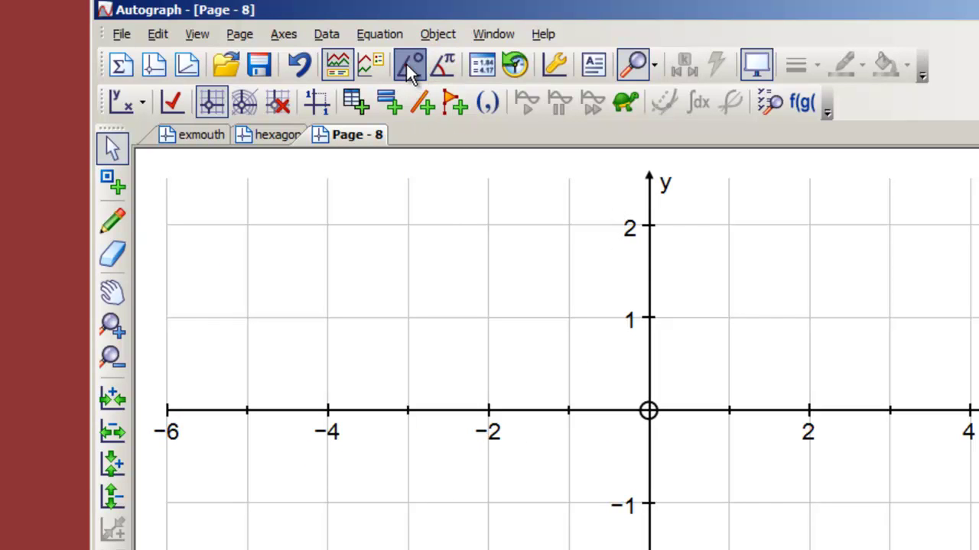
left_click(317, 104)
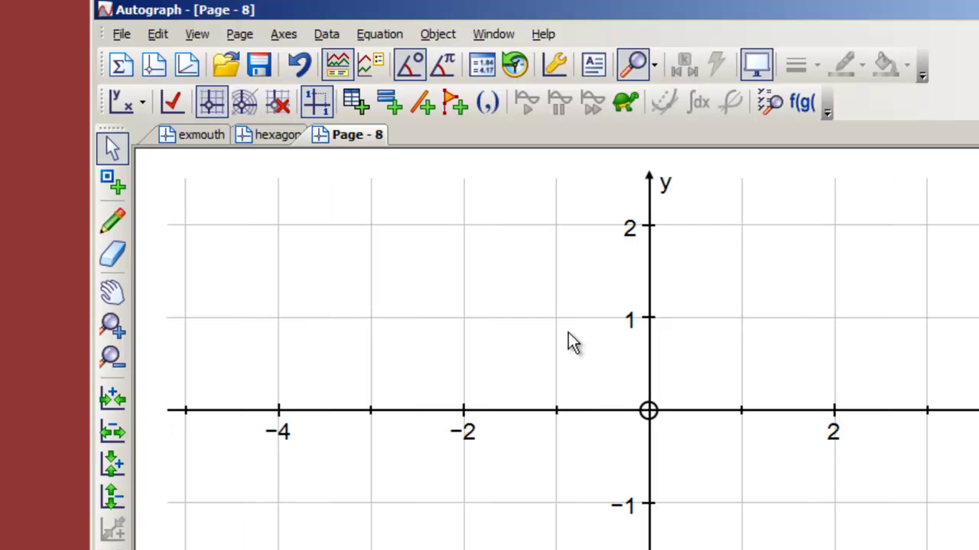
left_click(117, 295)
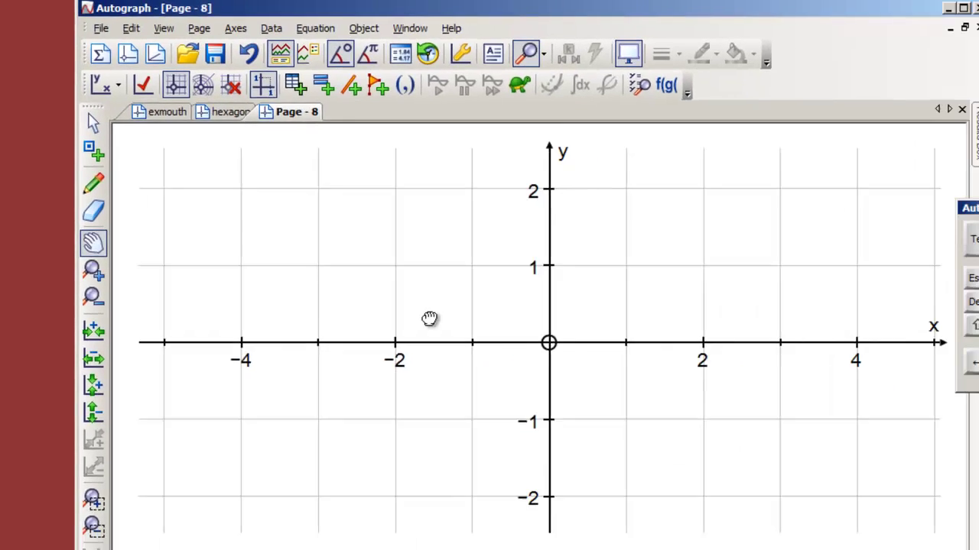
left_click_drag(524, 389, 637, 389)
left_click_drag(447, 272, 441, 271)
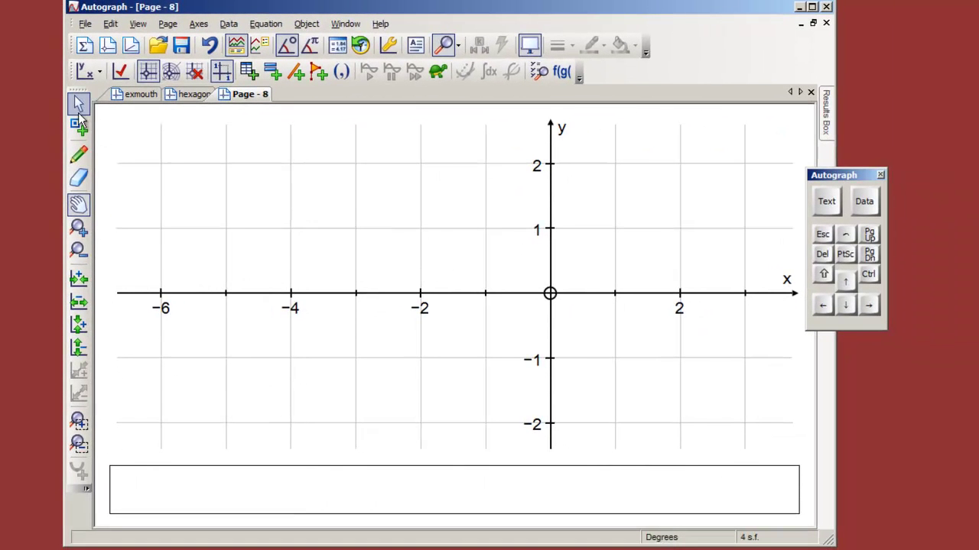
- Place a point at the origin and draw a red circle of radius 1 around it
left_click(79, 105)
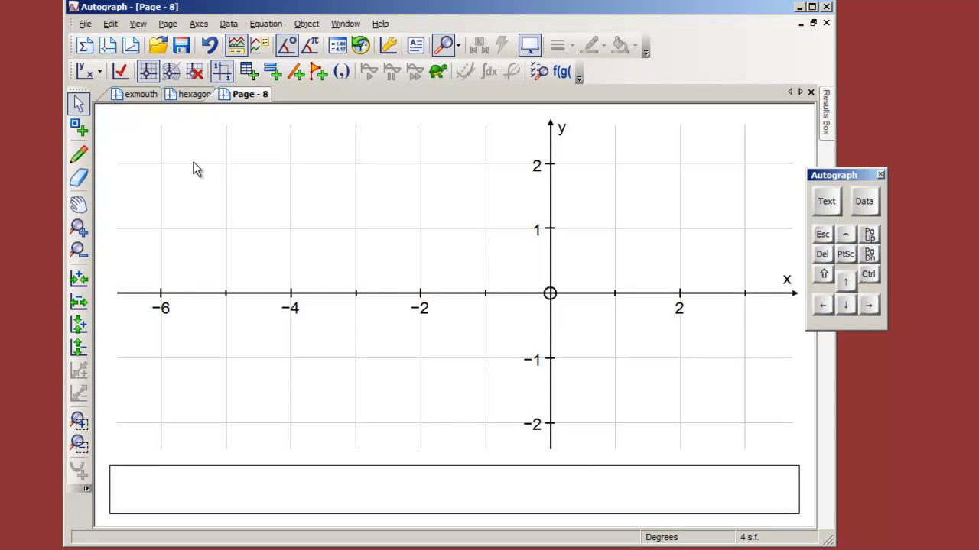
left_click(79, 127)
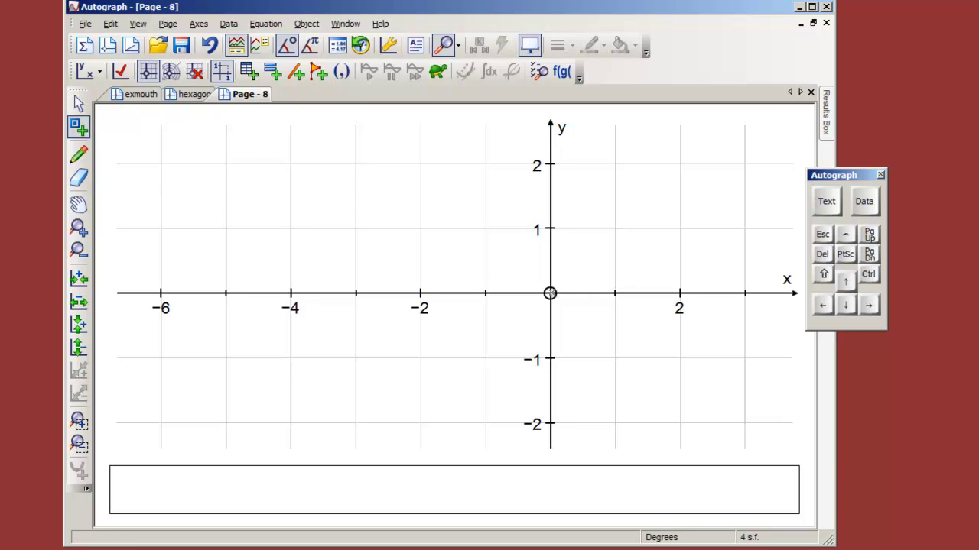
left_click(549, 293)
right_click(592, 487)
left_click(649, 474)
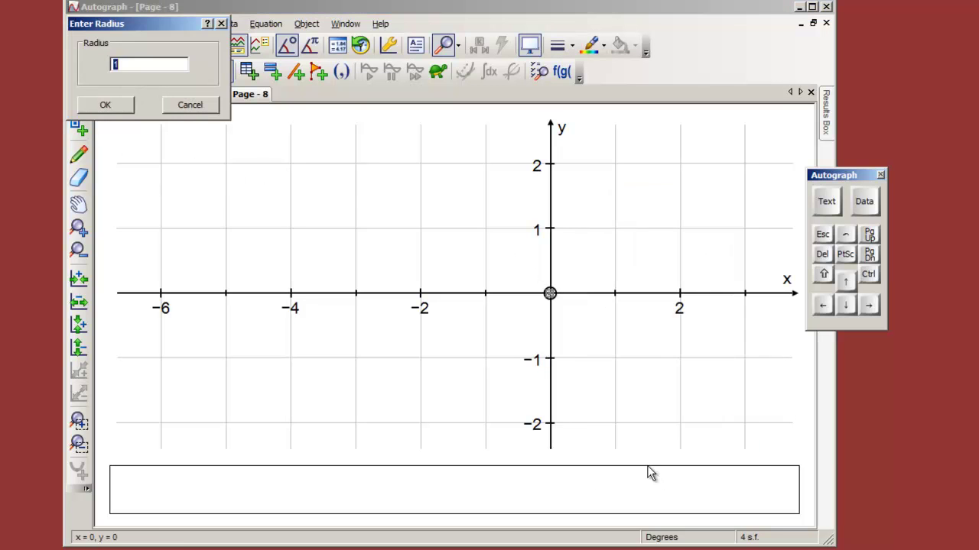
left_click(119, 105)
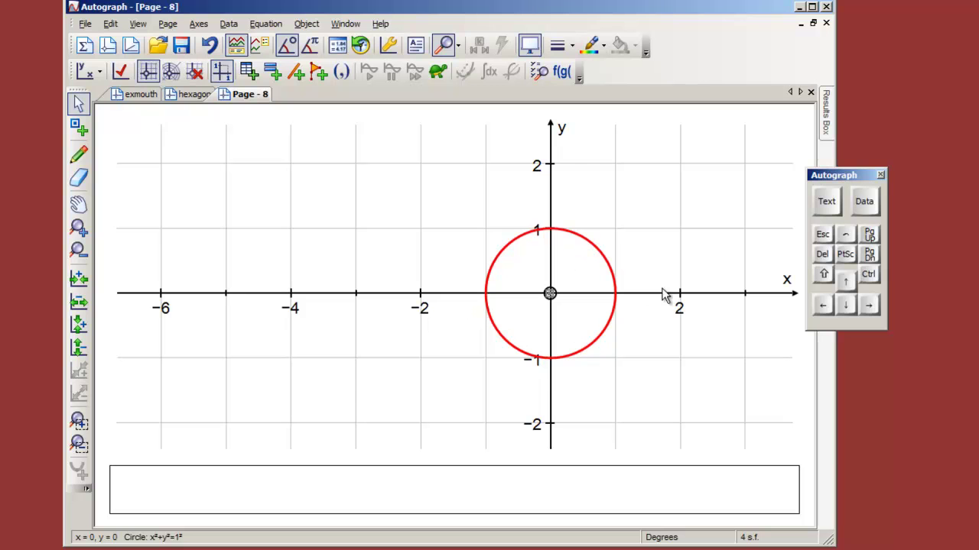
- Plot the horizontal lines y = ±½ using the on-screen keyboard
left_click(827, 201)
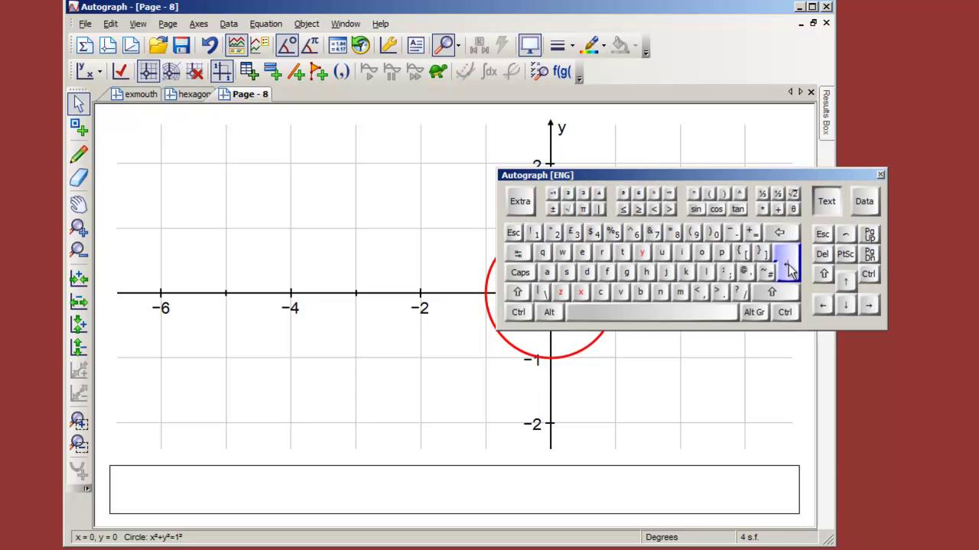
left_click(789, 271)
left_click(639, 250)
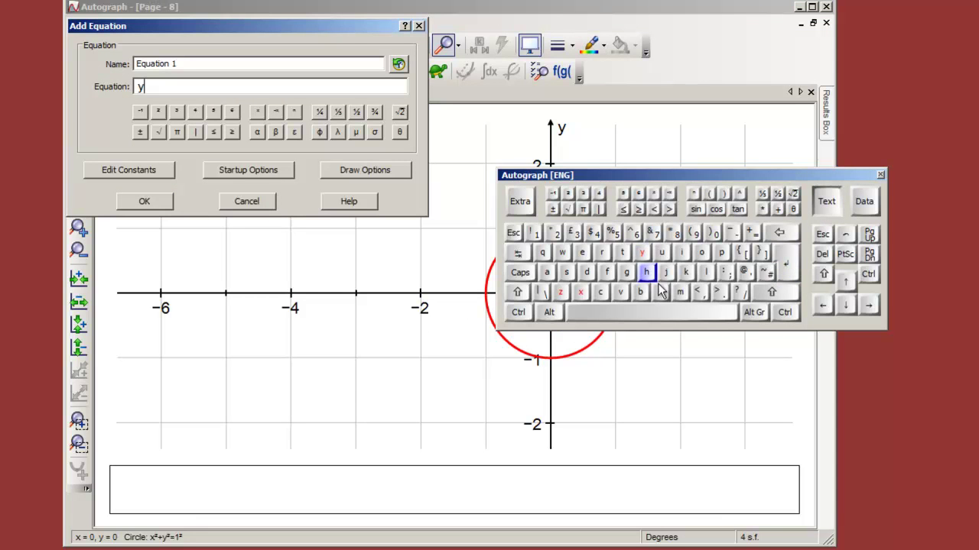
left_click(664, 316)
left_click(751, 233)
left_click(688, 315)
left_click(776, 193)
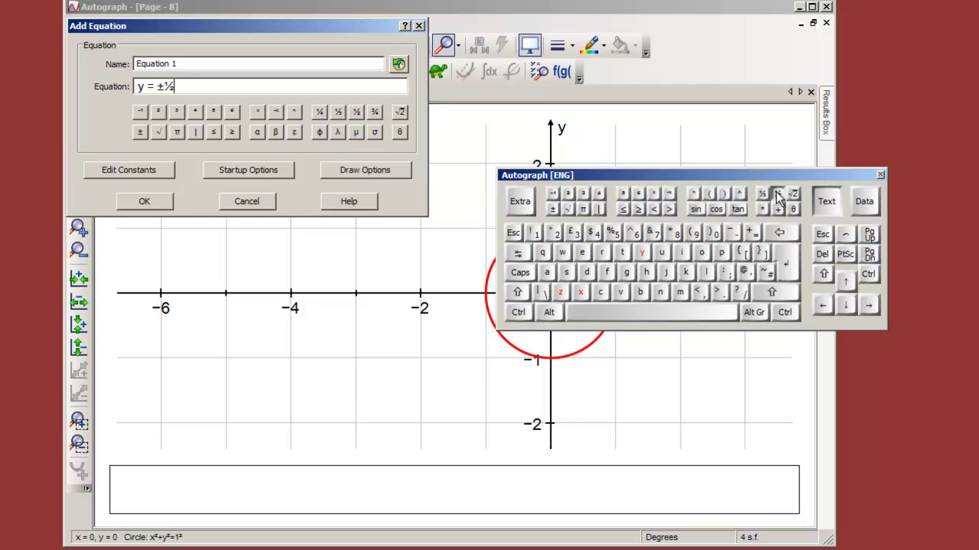
left_click(813, 201)
left_click(145, 201)
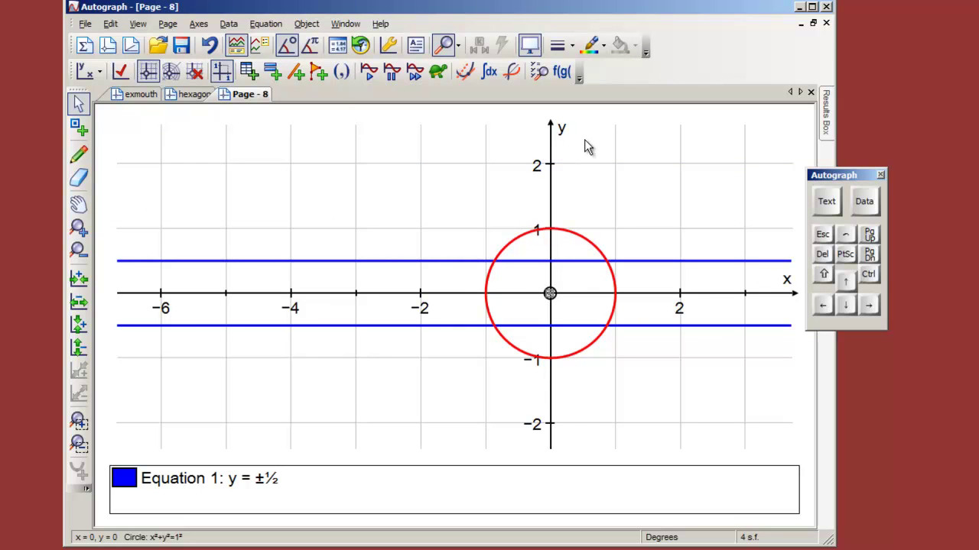
- Plot the vertical line x = 0 using the on-screen keyboard
left_click(815, 198)
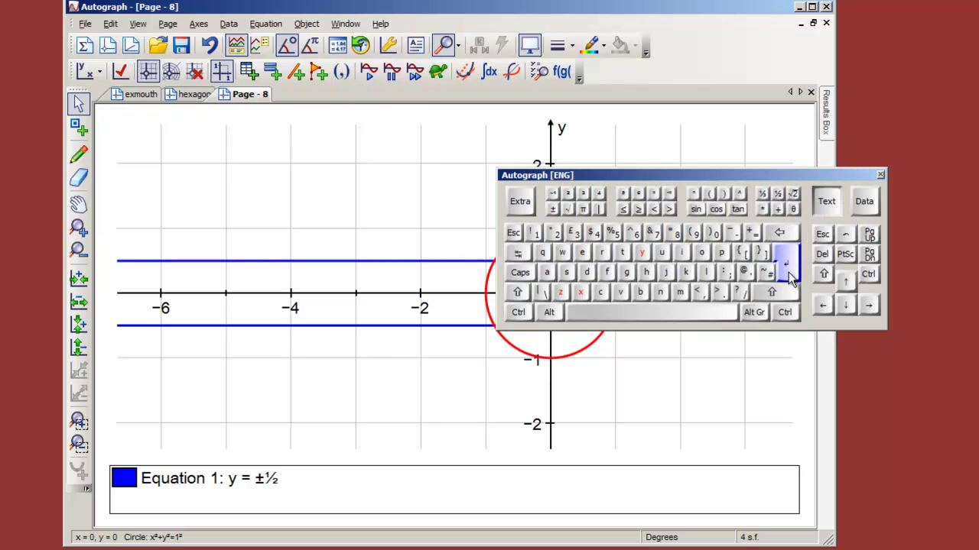
left_click(792, 275)
left_click(581, 293)
left_click(650, 312)
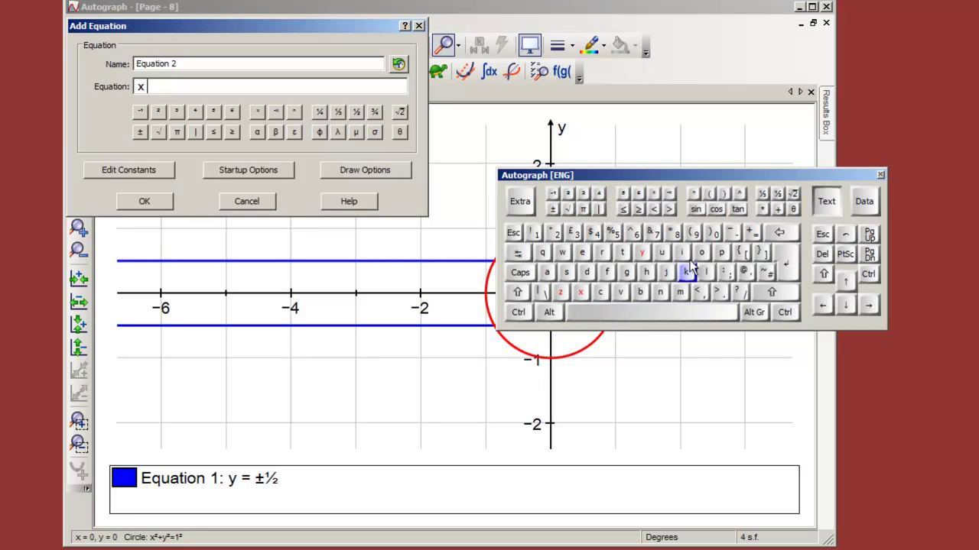
left_click(753, 232)
left_click(680, 312)
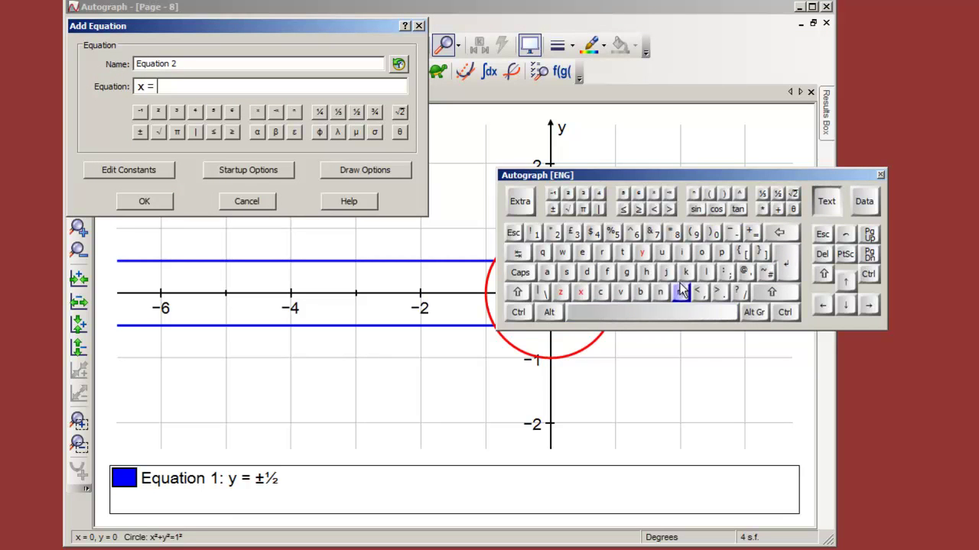
left_click(716, 232)
left_click(828, 203)
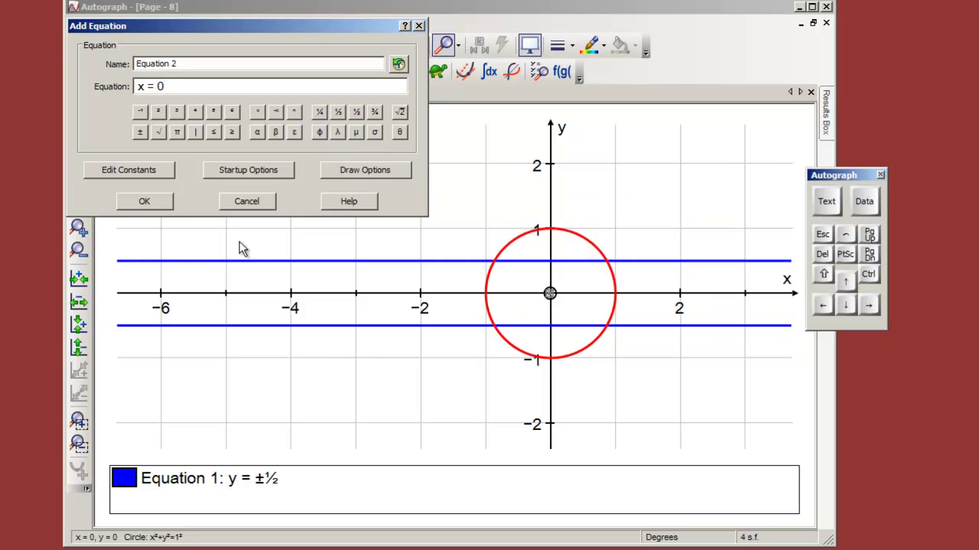
left_click(164, 197)
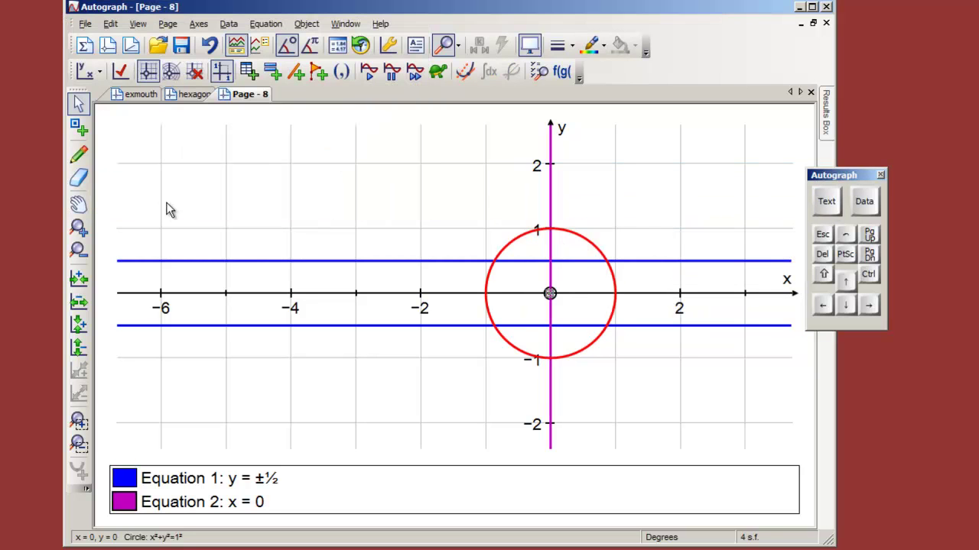
- Place points where the circle meets the y = ±½ lines and the y-axis
left_click(80, 128)
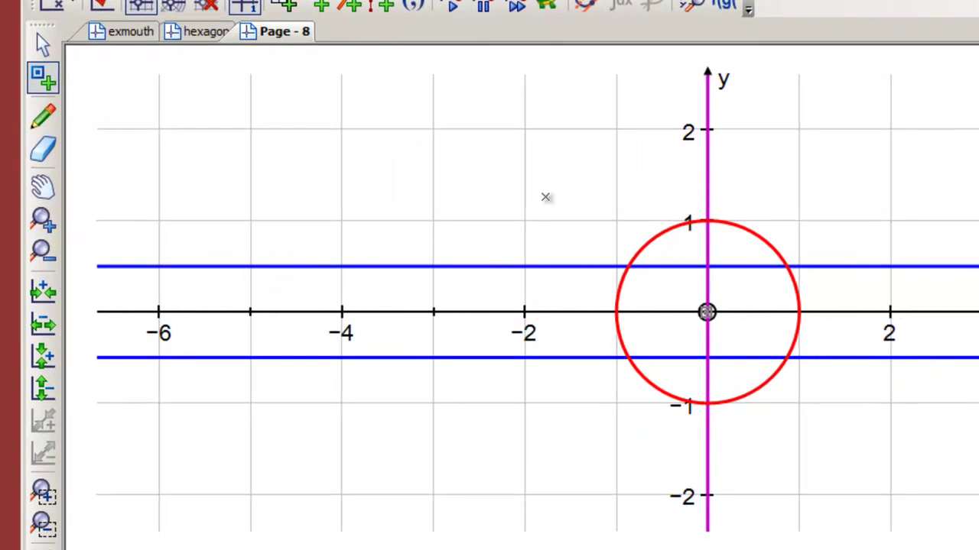
left_click(954, 278)
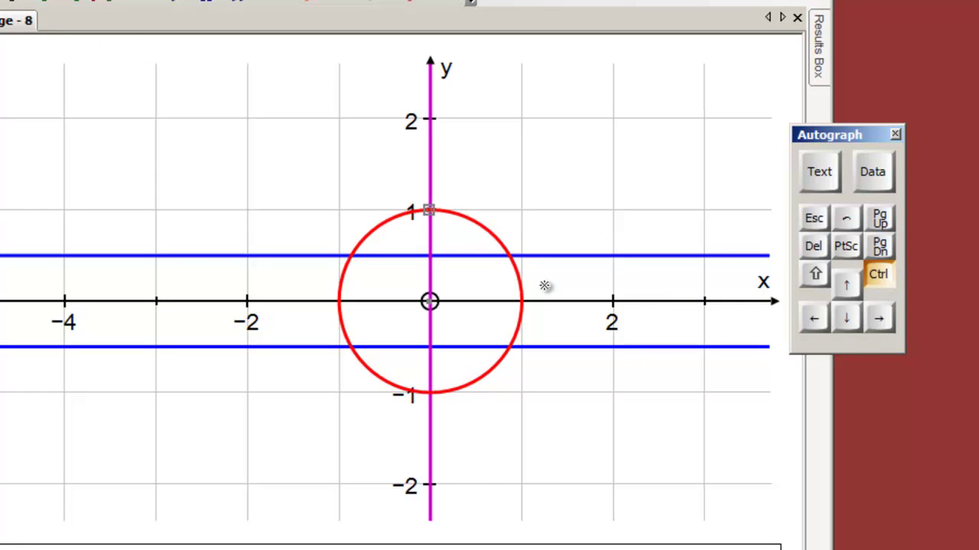
left_click(508, 255)
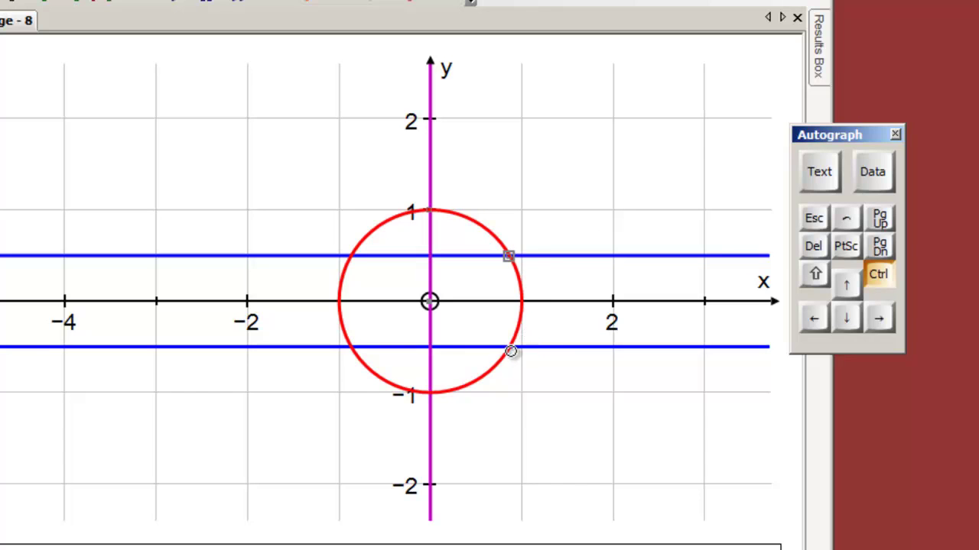
left_click(509, 349)
left_click(429, 393)
left_click(347, 347)
left_click(349, 256)
- Select the x = 0 line, both y = ±½ lines and the circle together
left_click(878, 278)
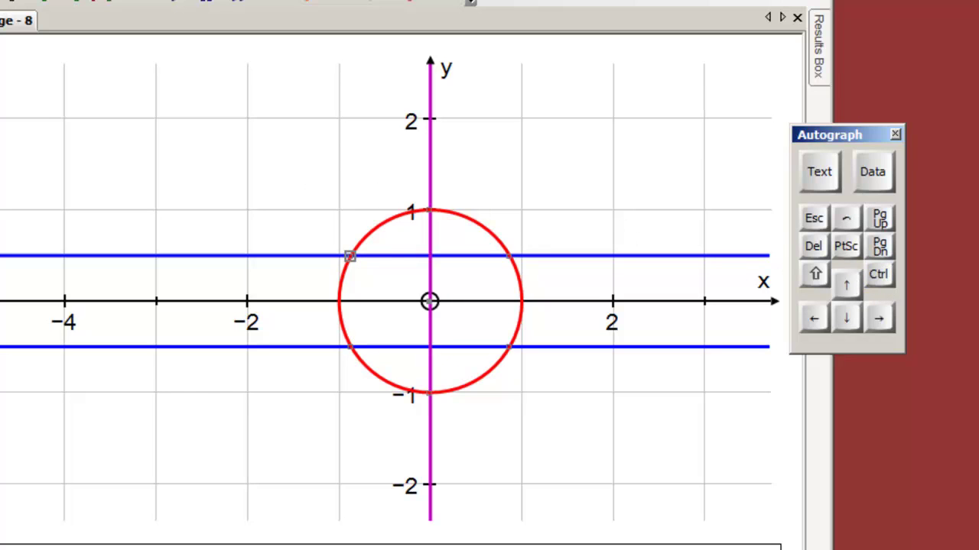
left_click(434, 164)
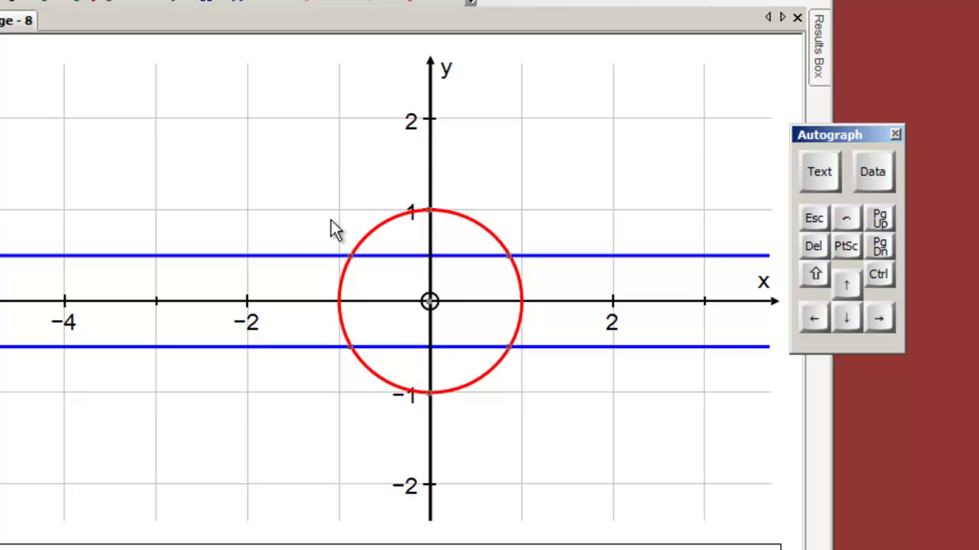
left_click(262, 256)
left_click(277, 347)
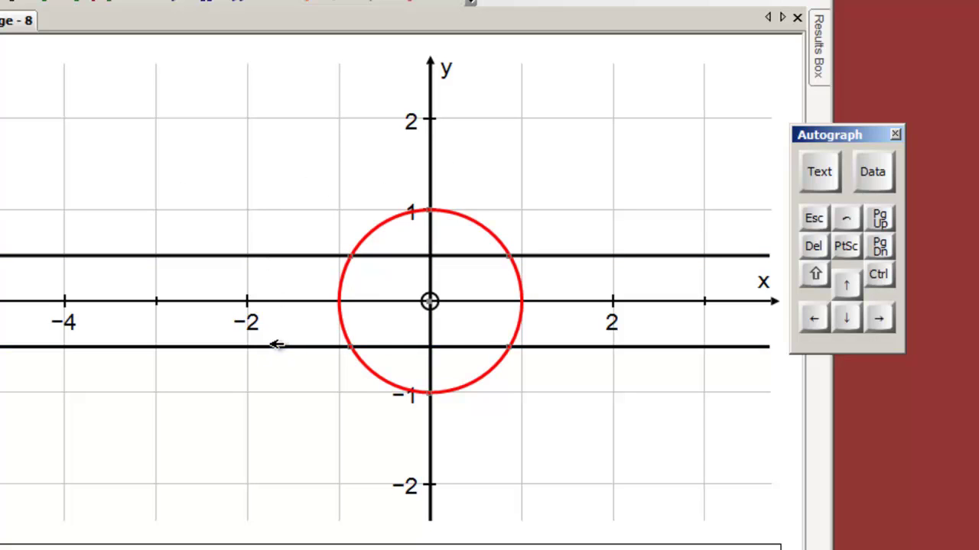
left_click(342, 325)
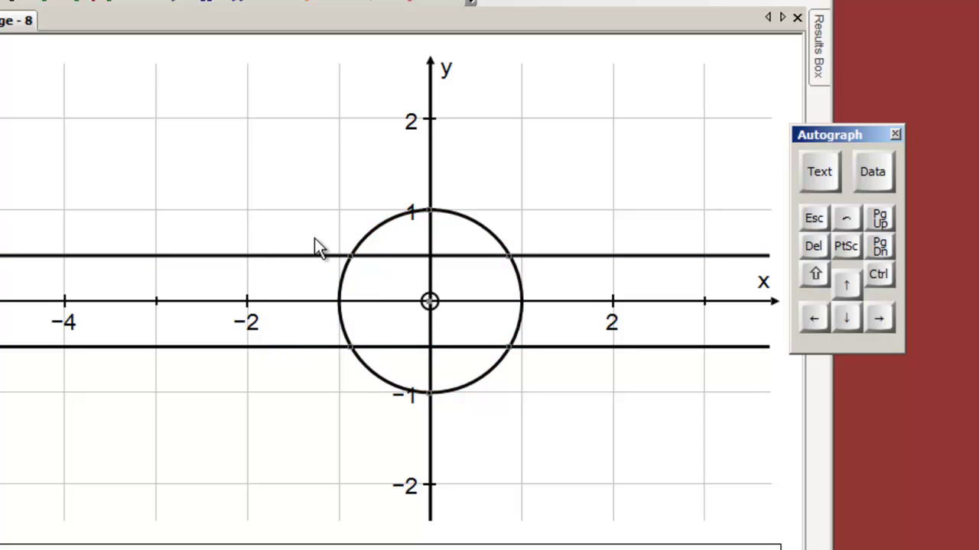
- Hide the construction lines and circle, and box-select the six marked points
right_click(217, 110)
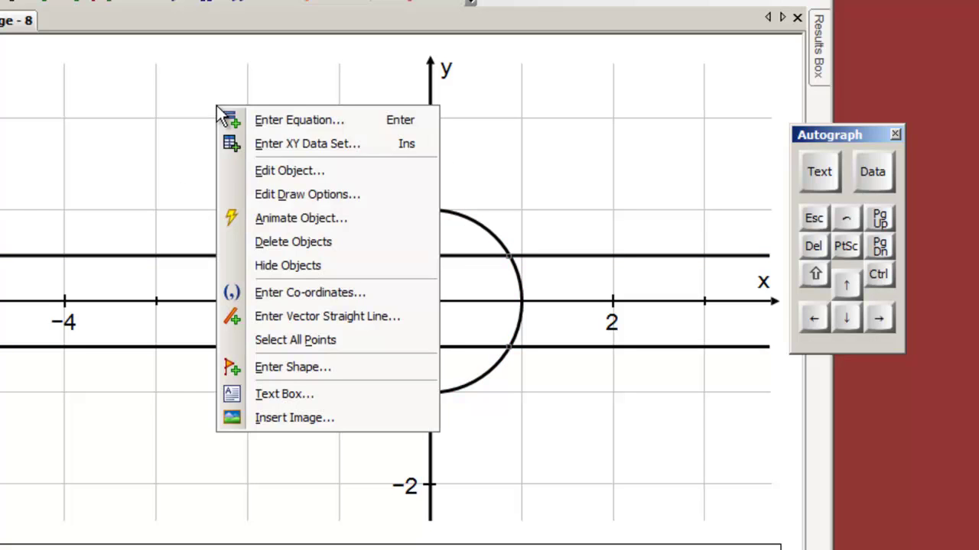
left_click(277, 266)
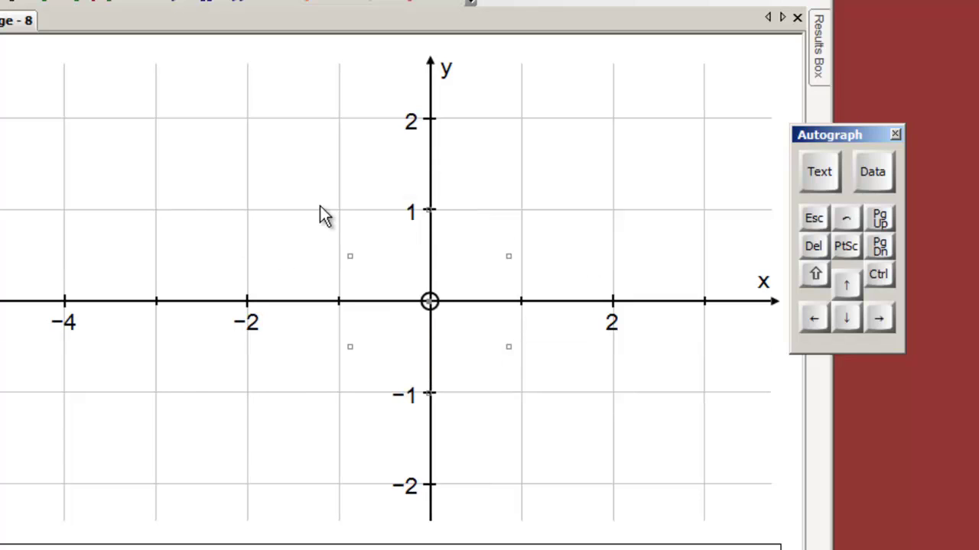
left_click_drag(319, 193, 551, 418)
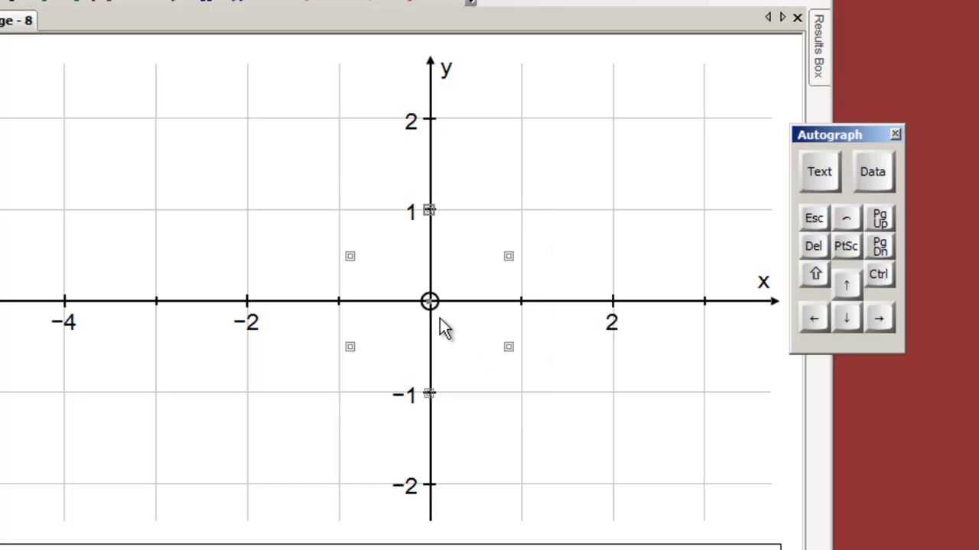
- Group the six points into a filled blue hexagon, then pick its two upper-left vertices
right_click(230, 109)
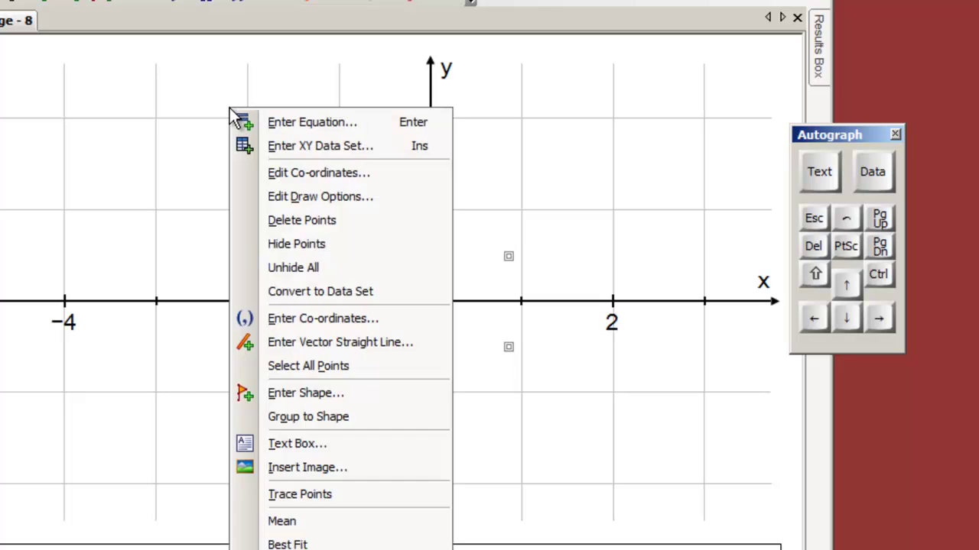
left_click(288, 417)
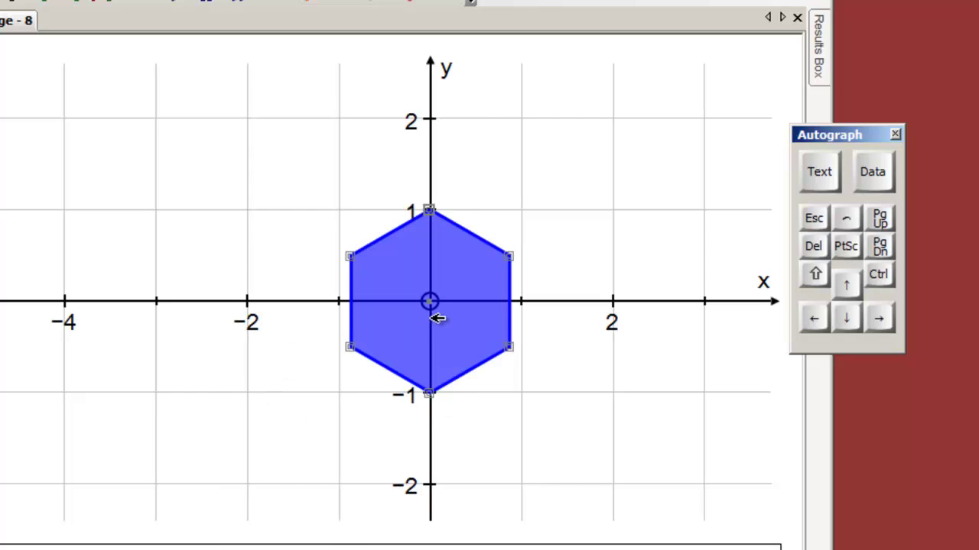
left_click(524, 205)
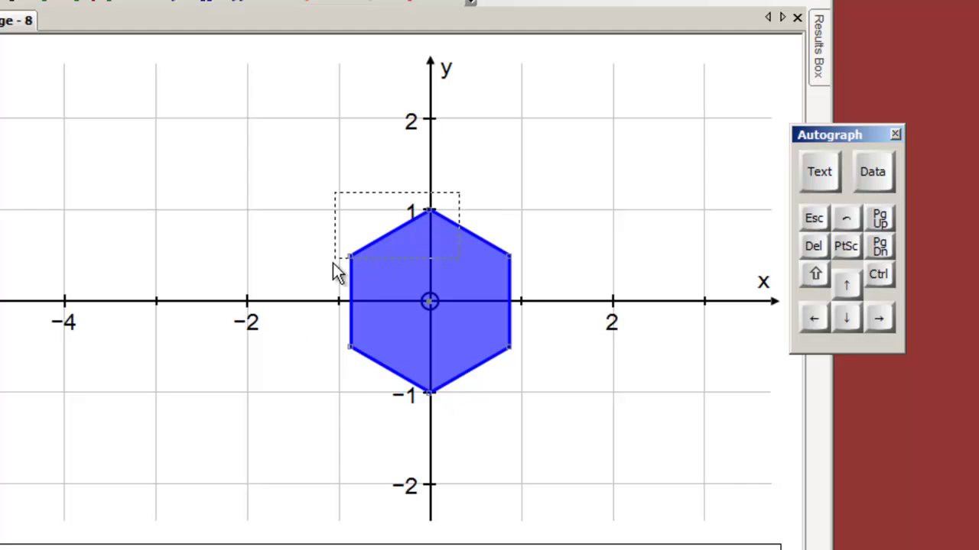
right_click(529, 124)
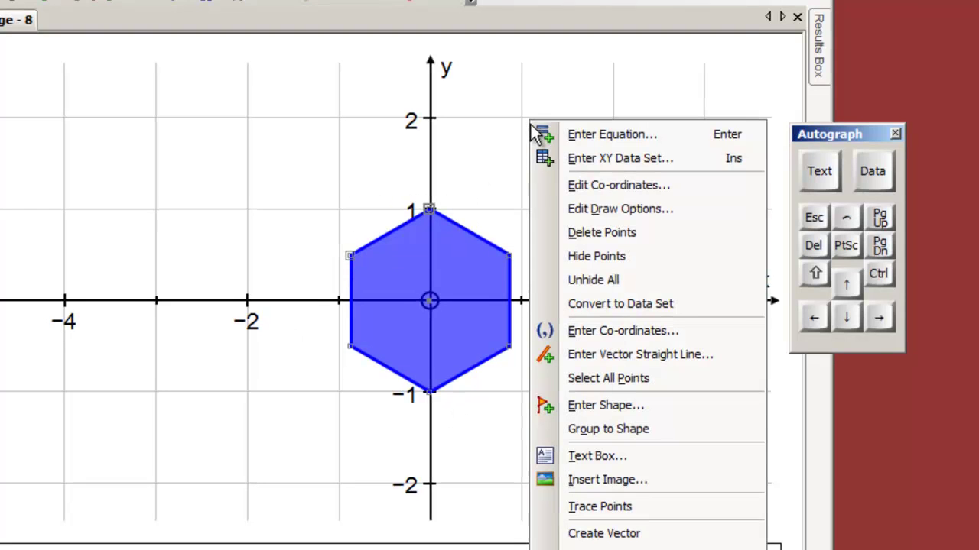
- Extend the upper-left and lower-left hexagon edges as lines and mark their crossing near x = −1.7
left_click(607, 516)
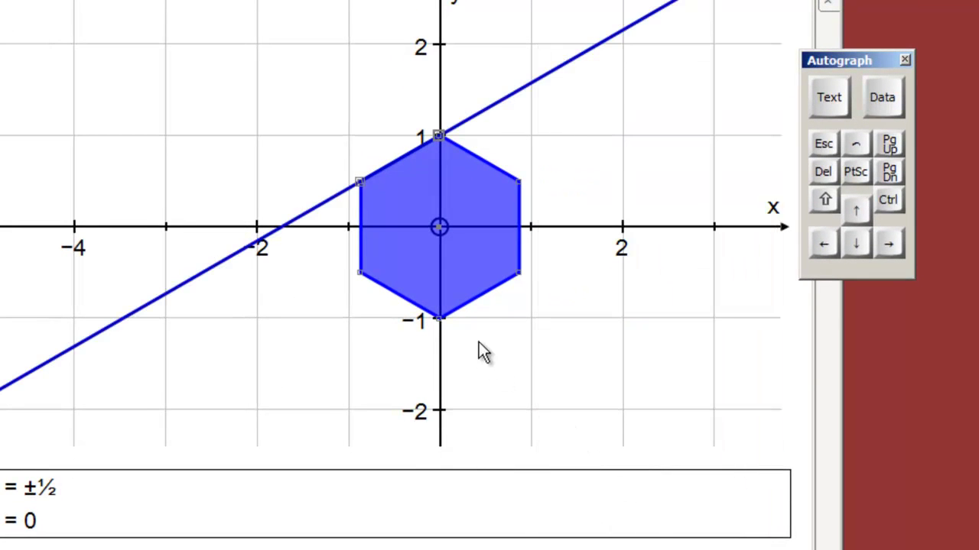
left_click_drag(479, 343, 345, 256)
right_click(564, 94)
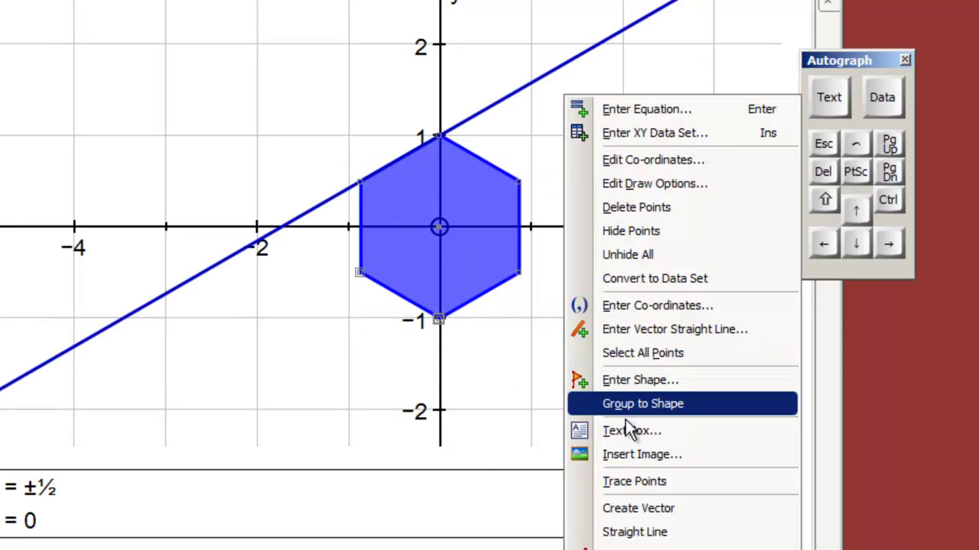
left_click(662, 533)
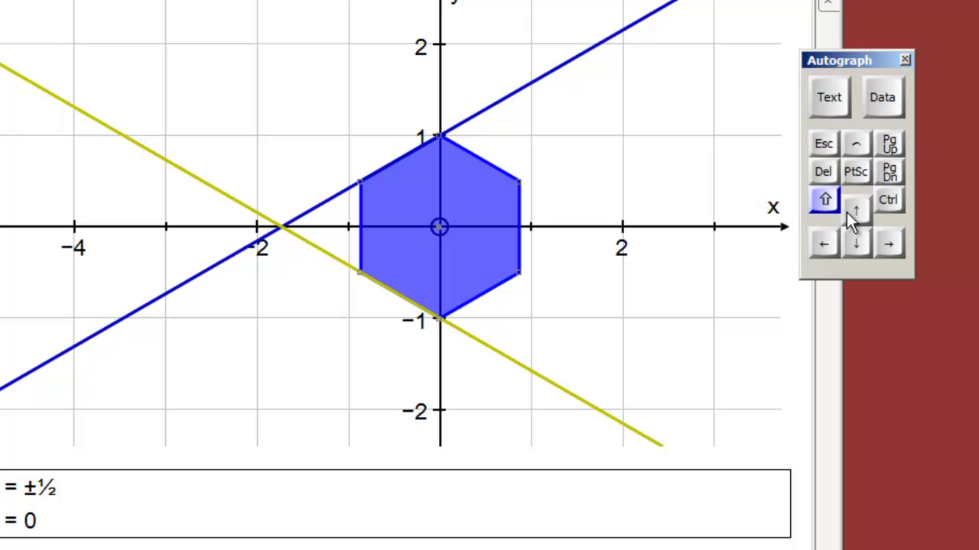
left_click(887, 200)
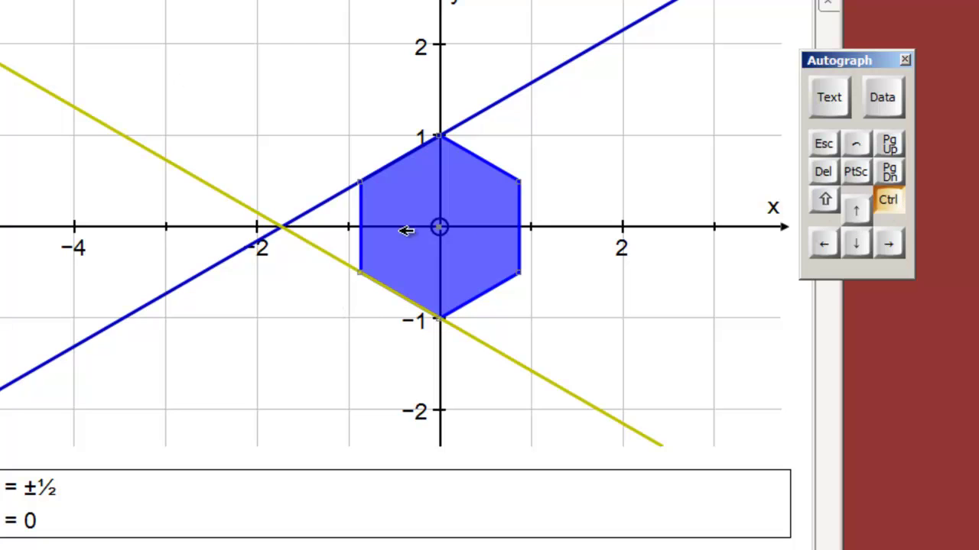
left_click(283, 228)
- Hide both edge lines and select the crossing point together with the hexagon
left_click(113, 128)
left_click(187, 281)
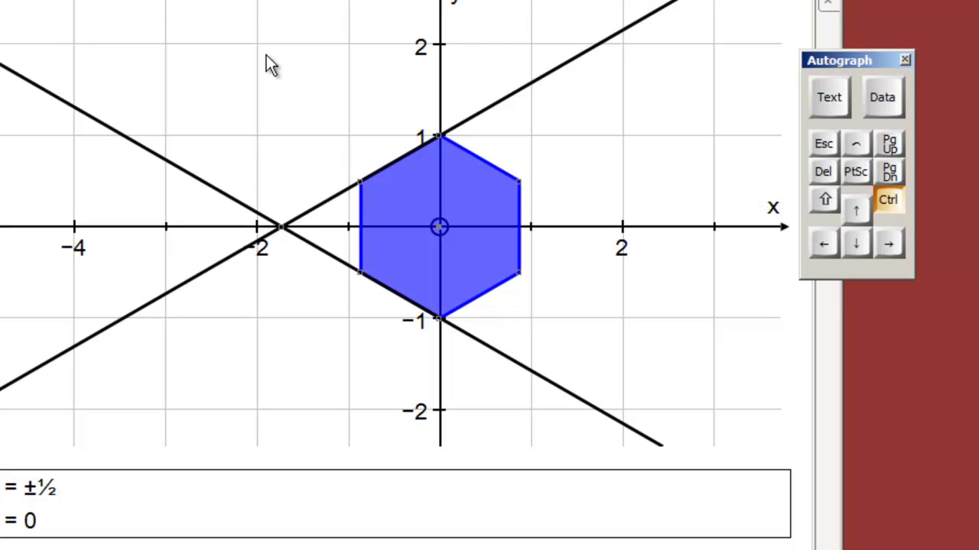
right_click(250, 3)
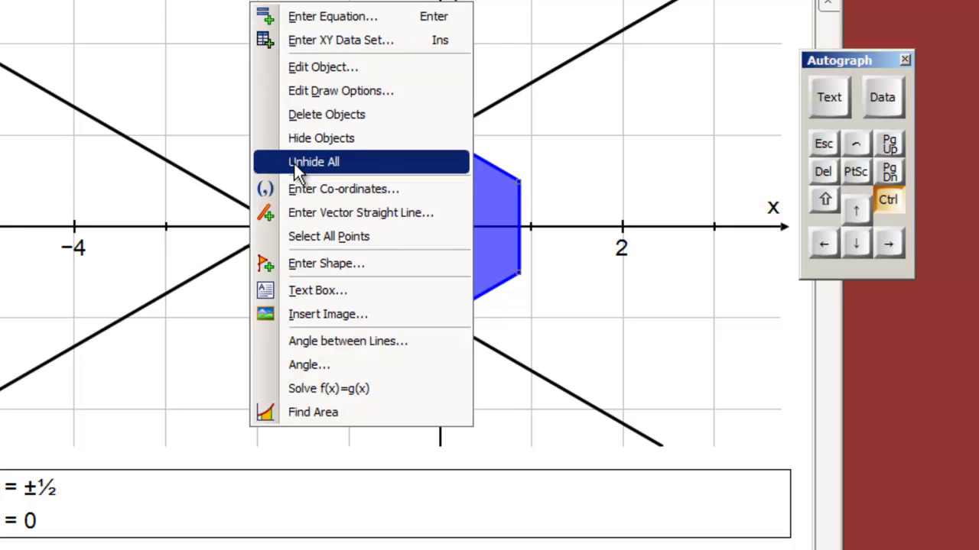
left_click(297, 138)
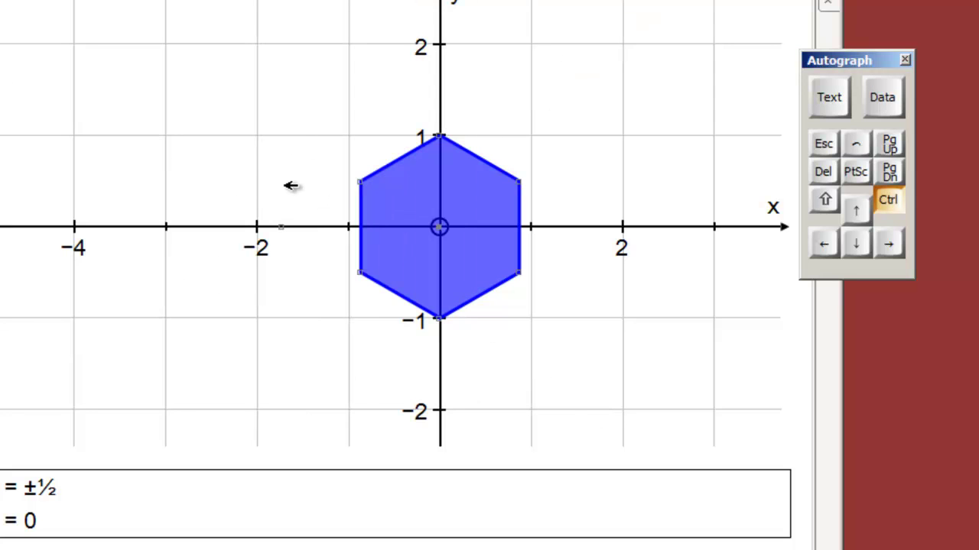
left_click(281, 227)
left_click(398, 194, "ctrl")
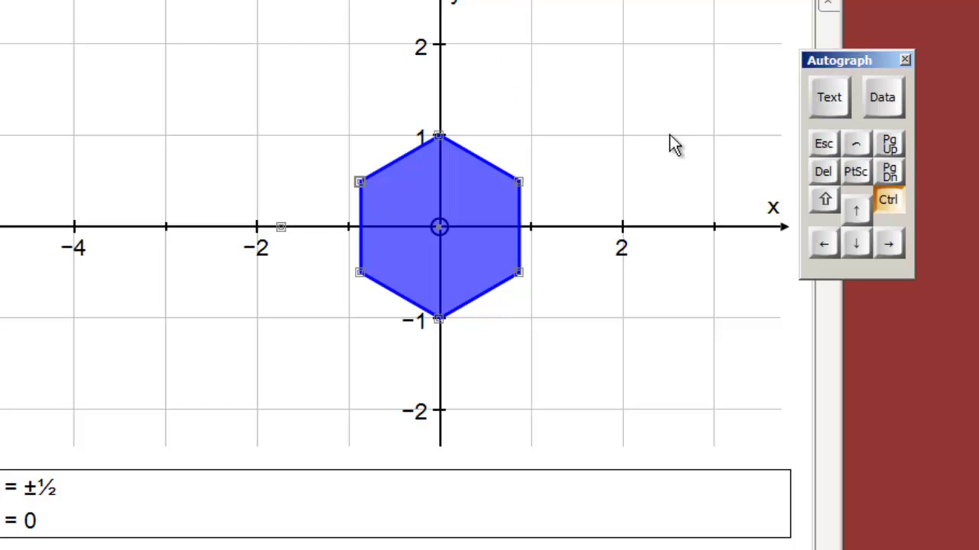
left_click(888, 200)
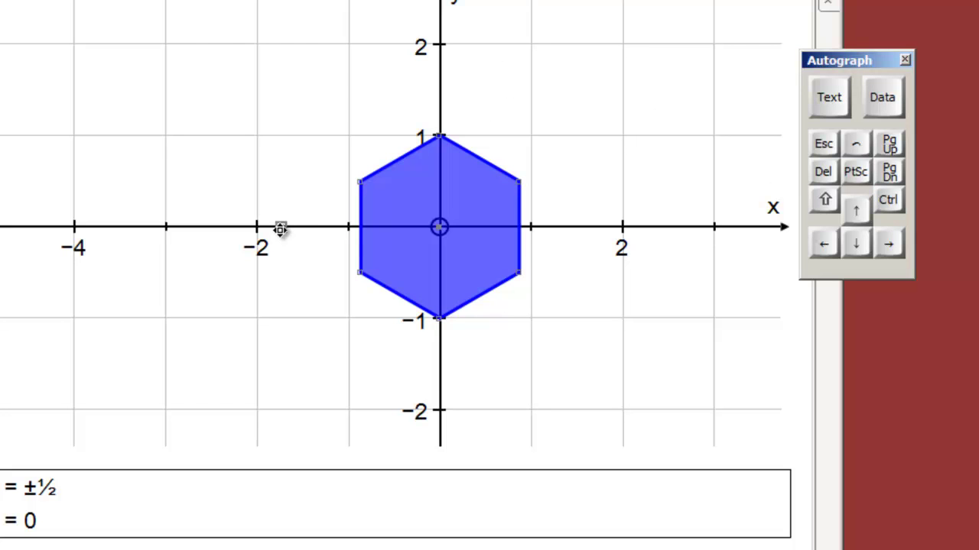
- Rotate the blue hexagon by angle θ about the x-axis point, without construction lines
right_click(547, 49)
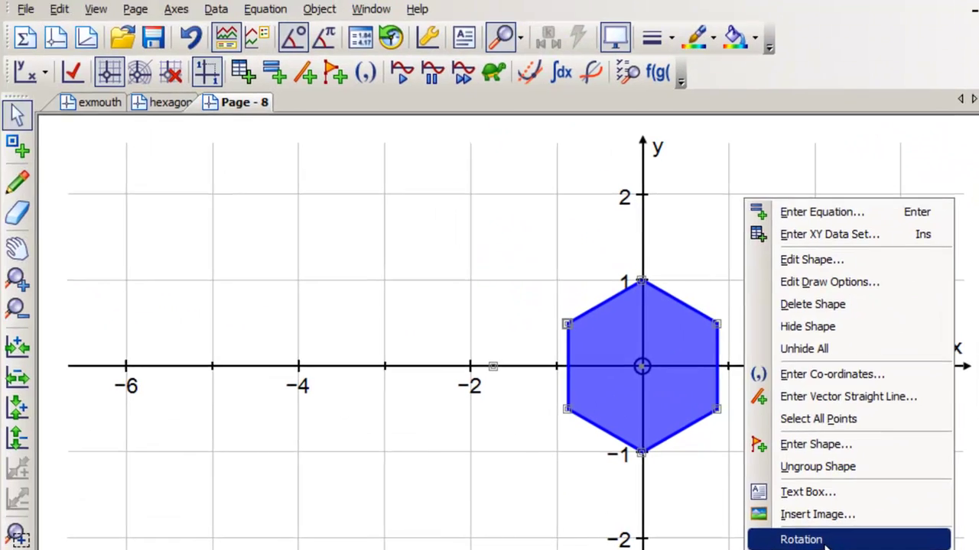
left_click(604, 409)
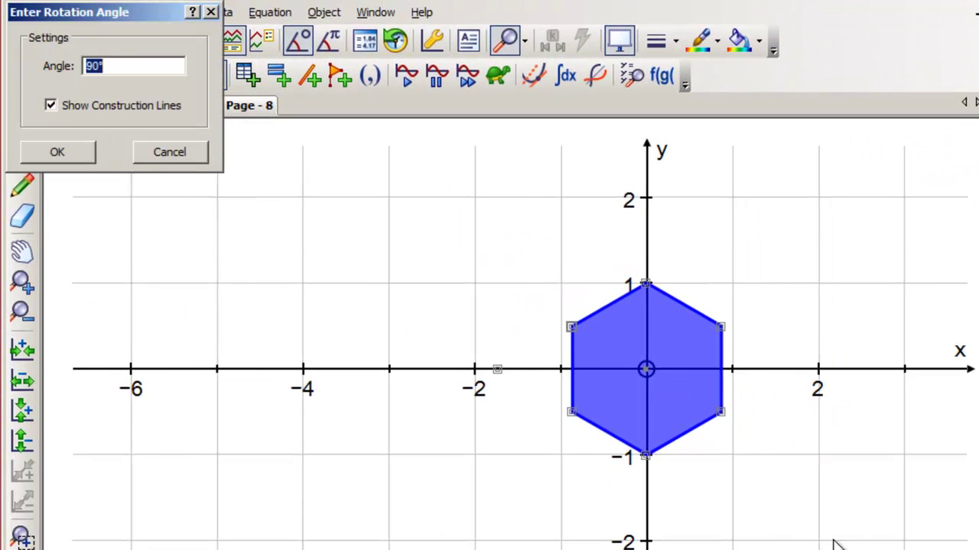
left_click_drag(978, 255, 207, 255)
left_click(170, 276)
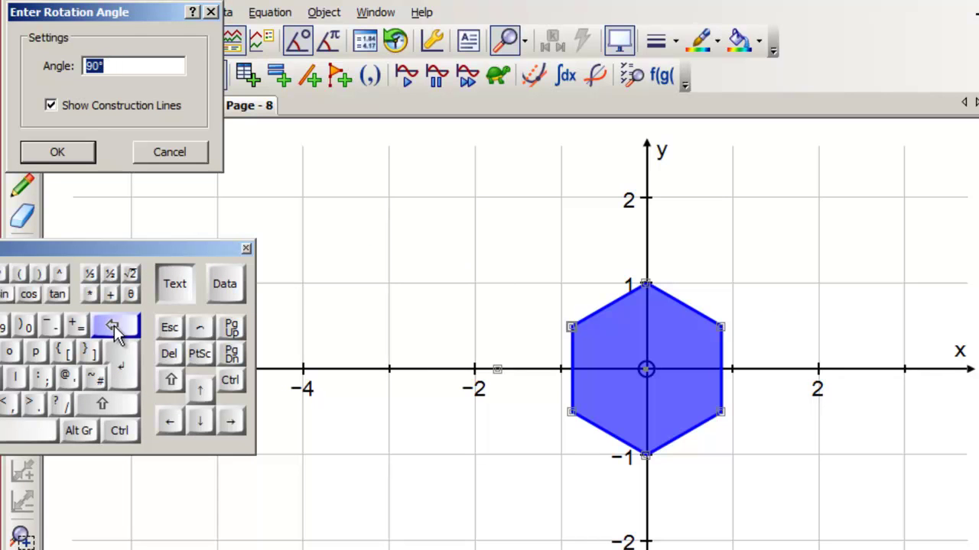
left_click(130, 295)
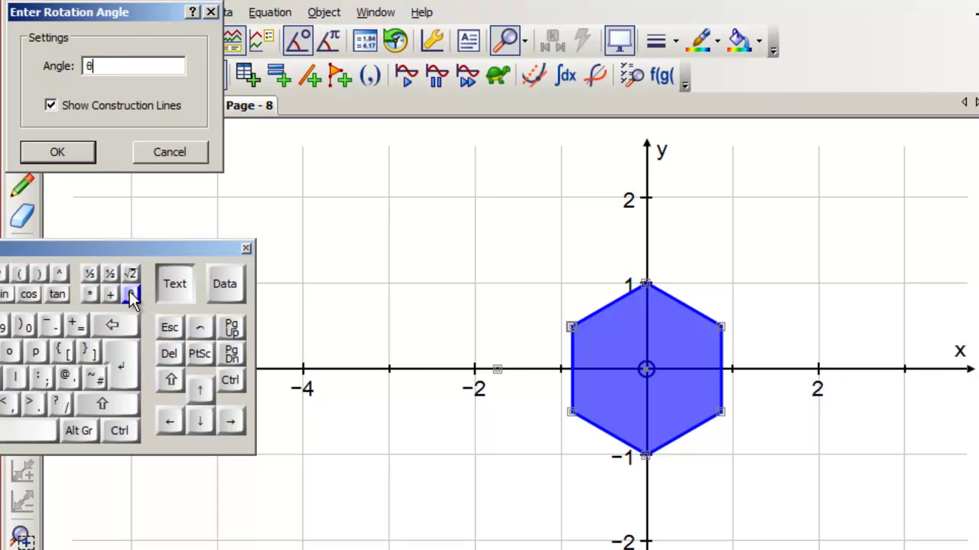
left_click(52, 107)
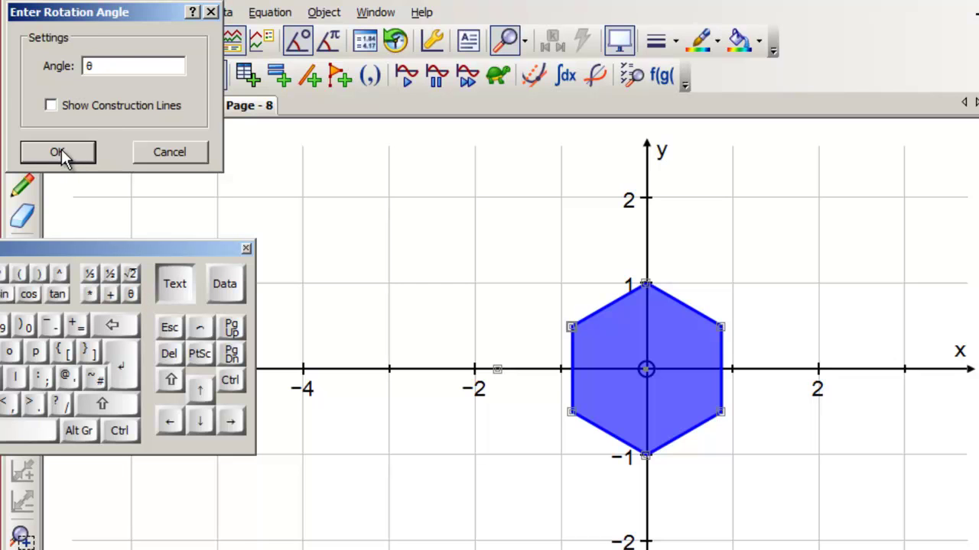
left_click(58, 152)
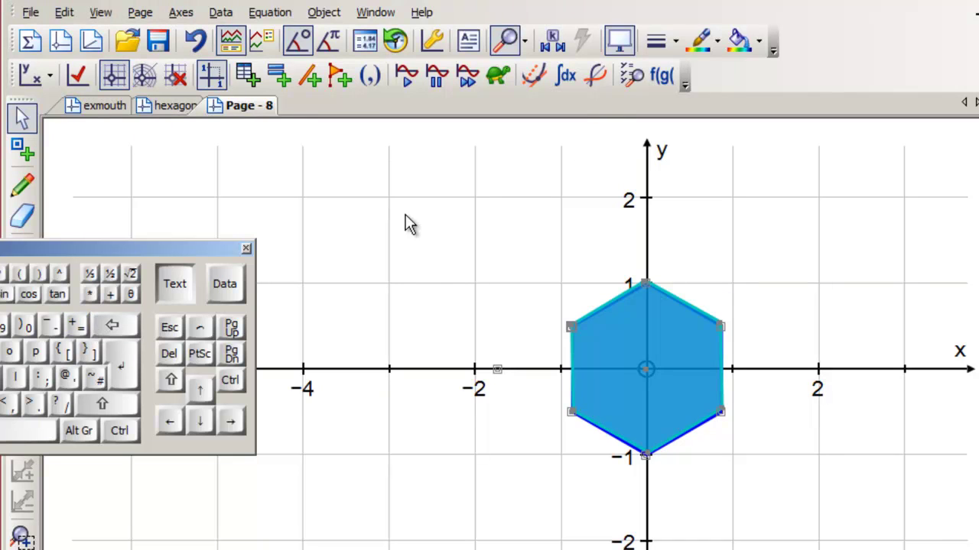
- Open the Constant Controller, set the step to 1 and raise θ five steps
left_click(551, 39)
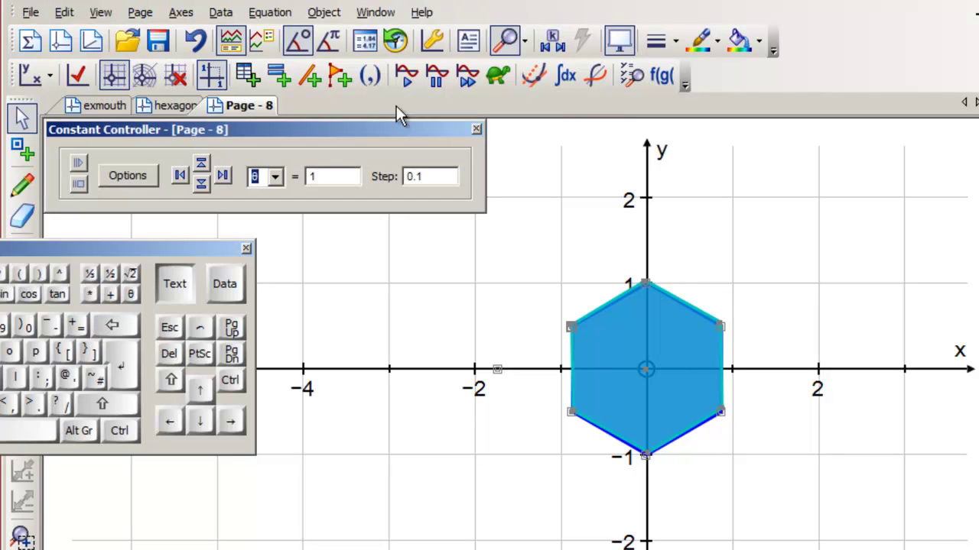
left_click_drag(360, 128, 860, 101)
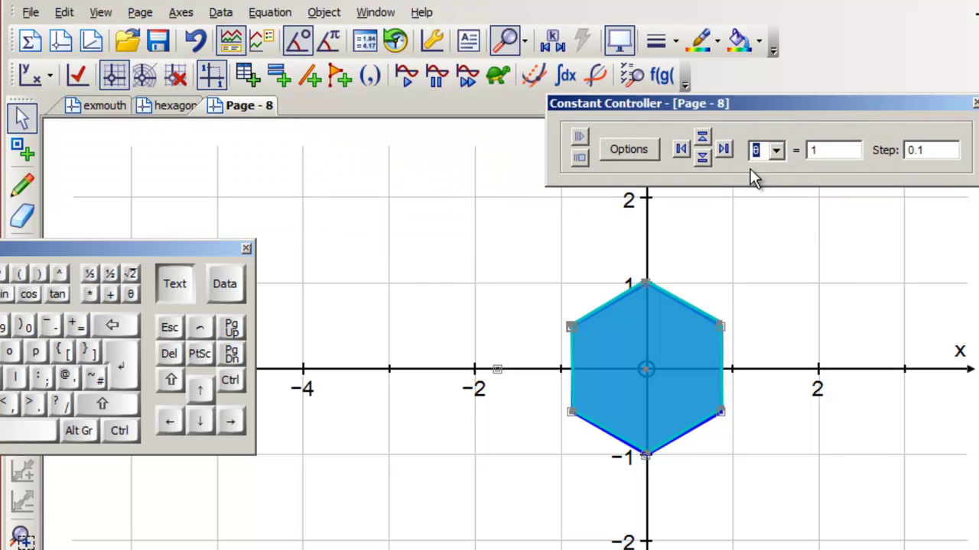
left_click(726, 151)
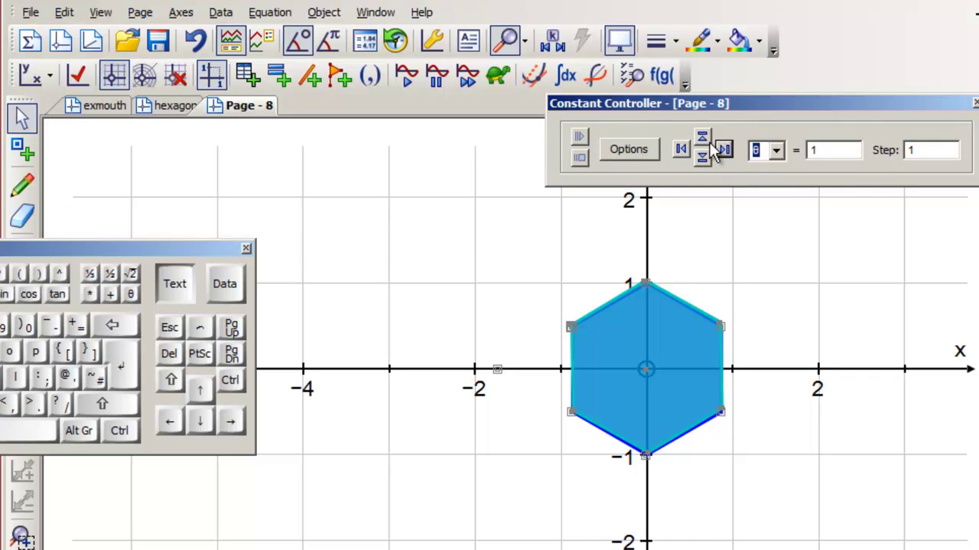
left_click(702, 137)
left_click(702, 137)
left_click(702, 138)
left_click(702, 138)
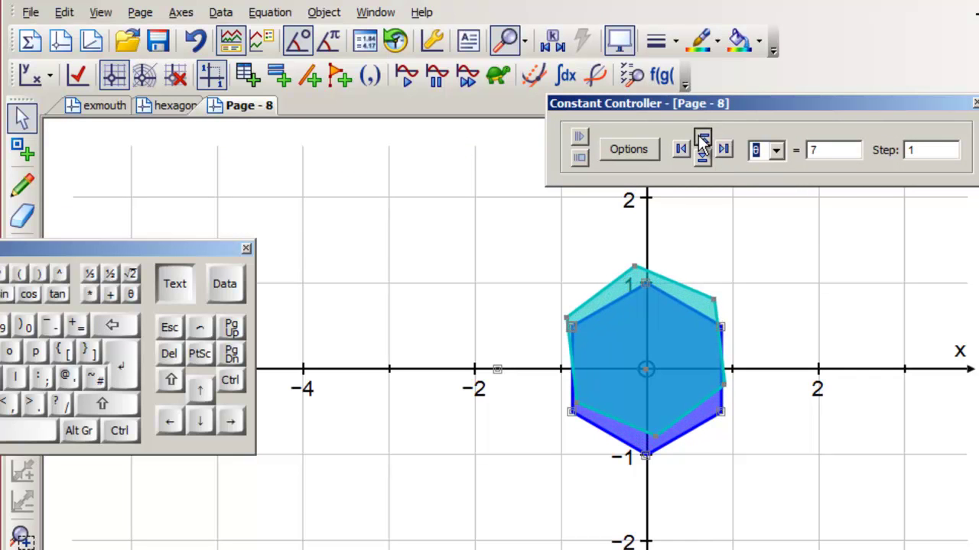
left_click(702, 138)
left_click(702, 137)
left_click(702, 138)
- With step 10, bring θ to 60 and select the cyan rotated hexagon
left_click(724, 149)
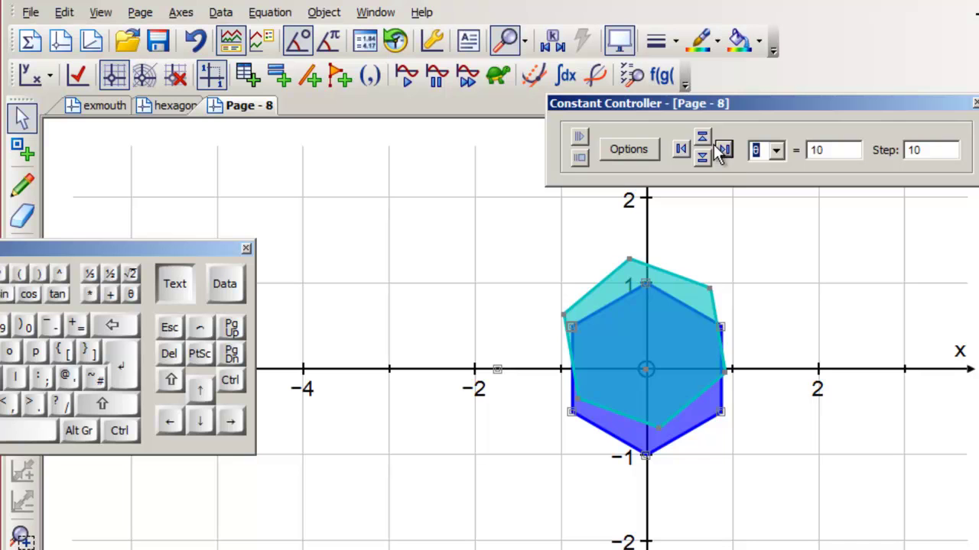
left_click(701, 137)
left_click(702, 138)
left_click(701, 138)
left_click(702, 137)
left_click(701, 137)
left_click(702, 138)
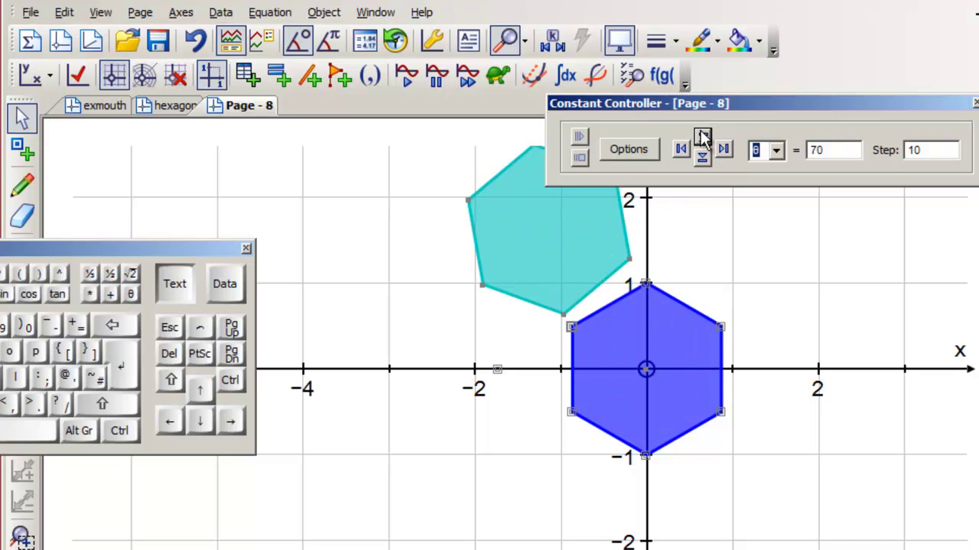
left_click(703, 159)
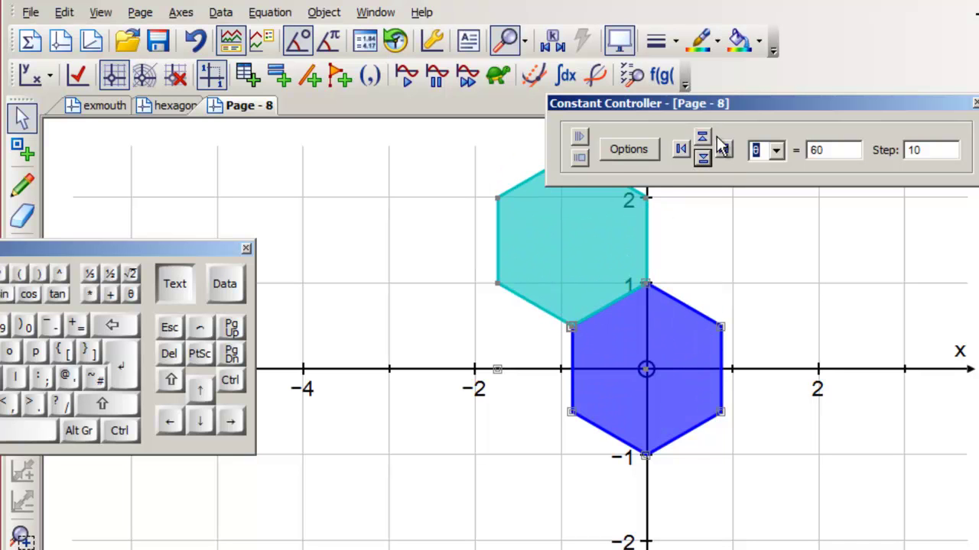
left_click(528, 419)
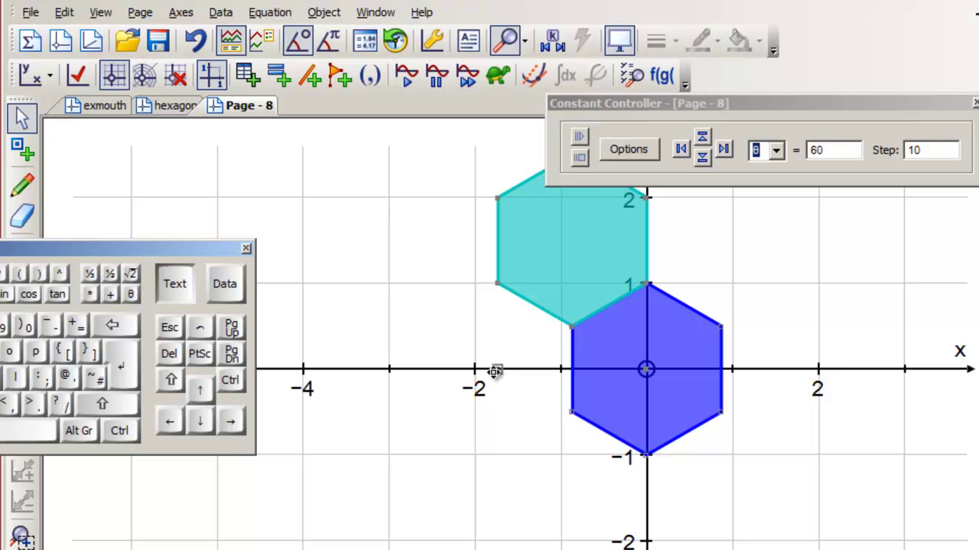
left_click(548, 272)
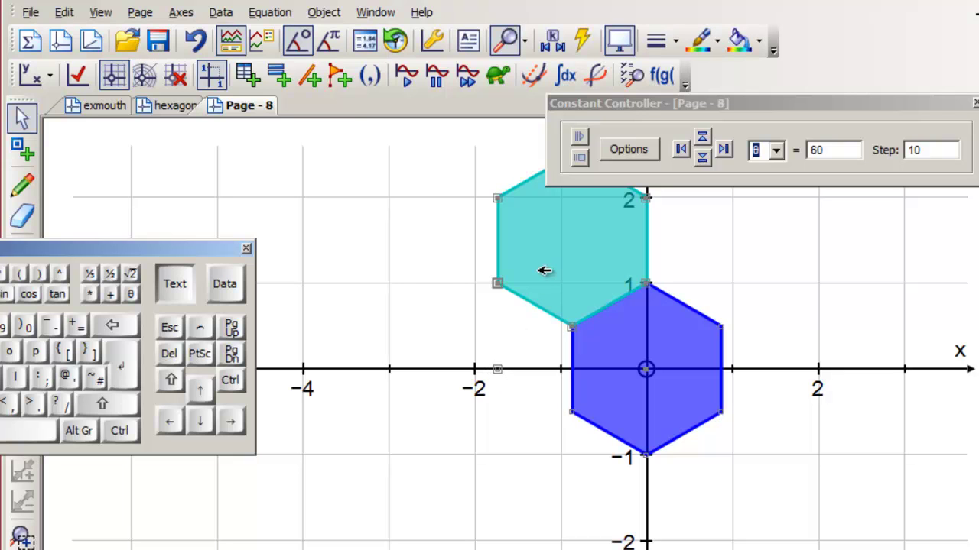
- Rotate the cyan hexagon by θ without construction lines, adding a brown hexagon
right_click(406, 159)
left_click(440, 497)
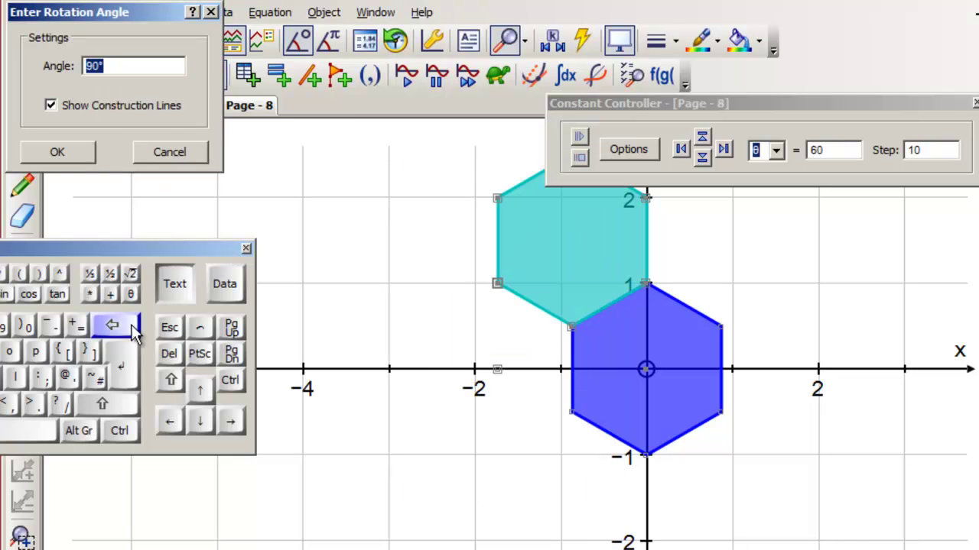
left_click(131, 297)
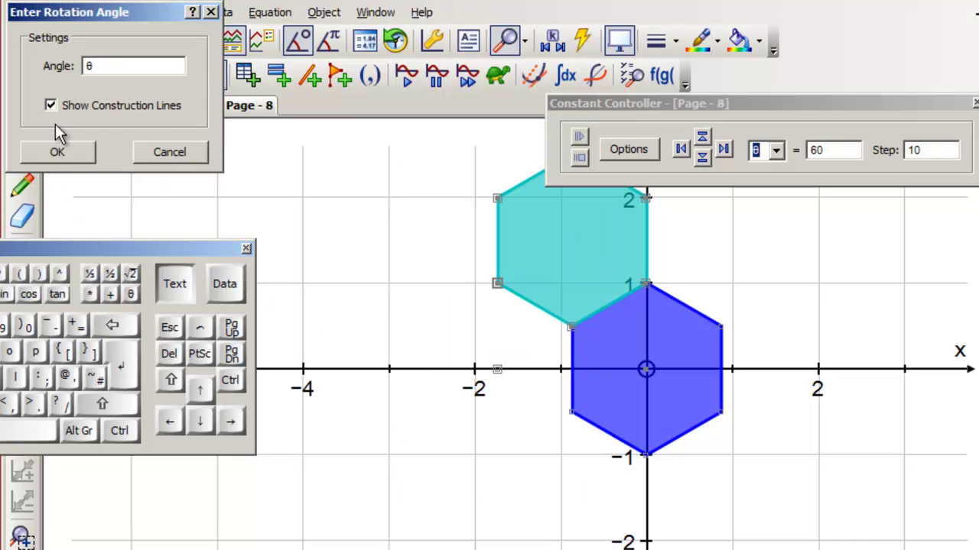
left_click(55, 108)
left_click(68, 151)
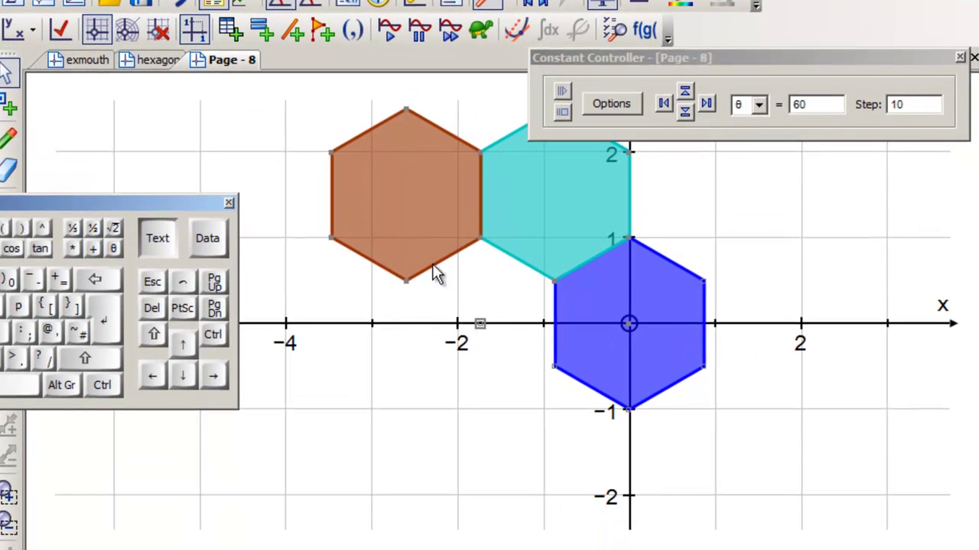
- Rotate the brown hexagon by θ without construction lines, adding an orange hexagon
left_click(407, 221)
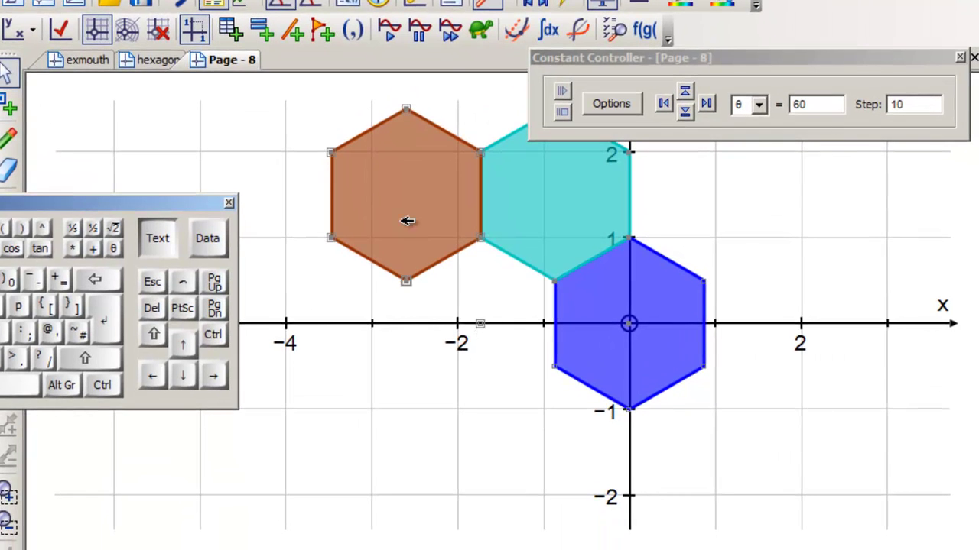
right_click(396, 169)
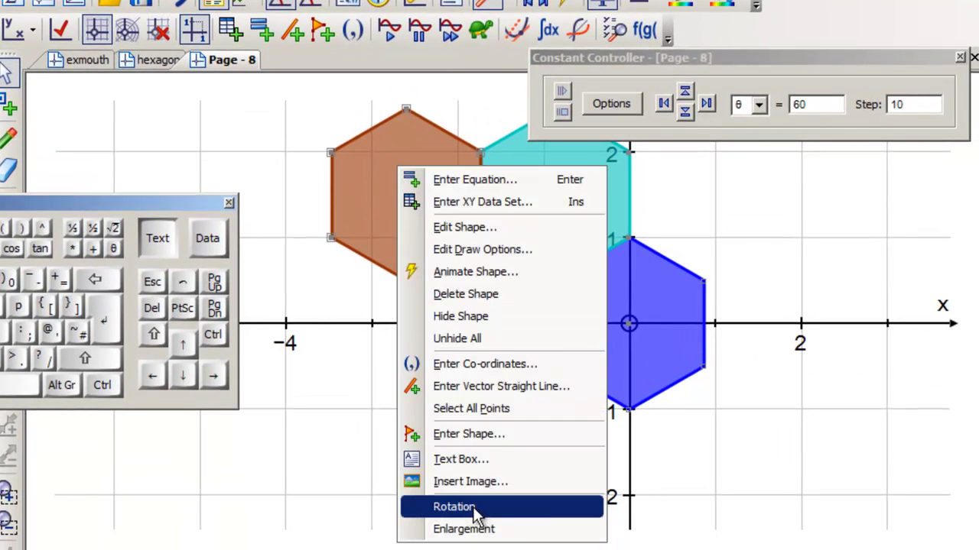
left_click(448, 508)
left_click(33, 59)
left_click(84, 21)
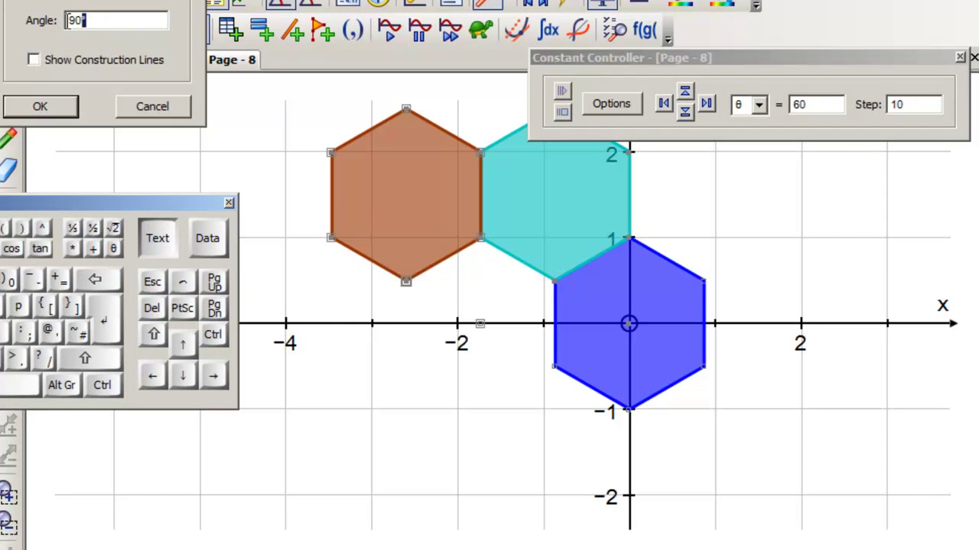
left_click(113, 249)
left_click(40, 106)
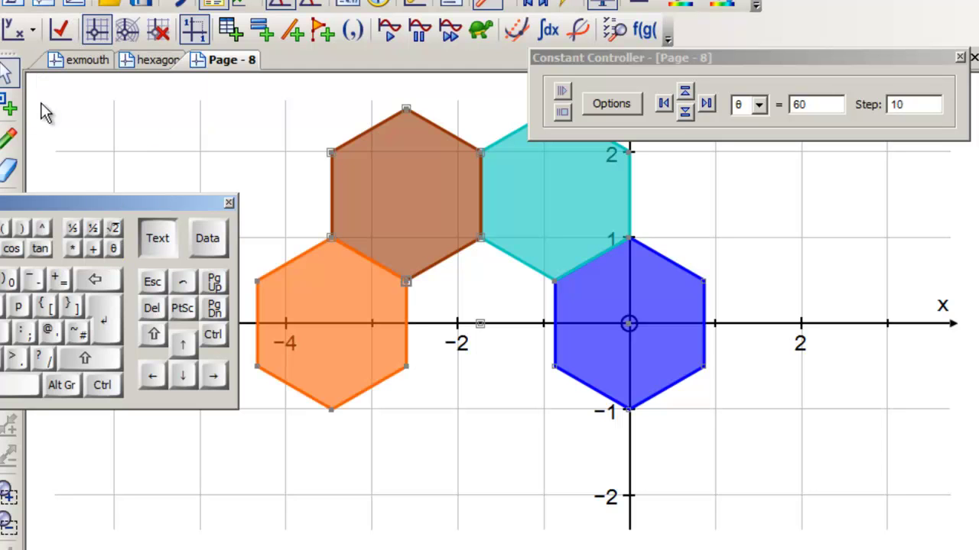
- Rotate the orange hexagon by θ to add a teal hexagon
left_click(350, 313)
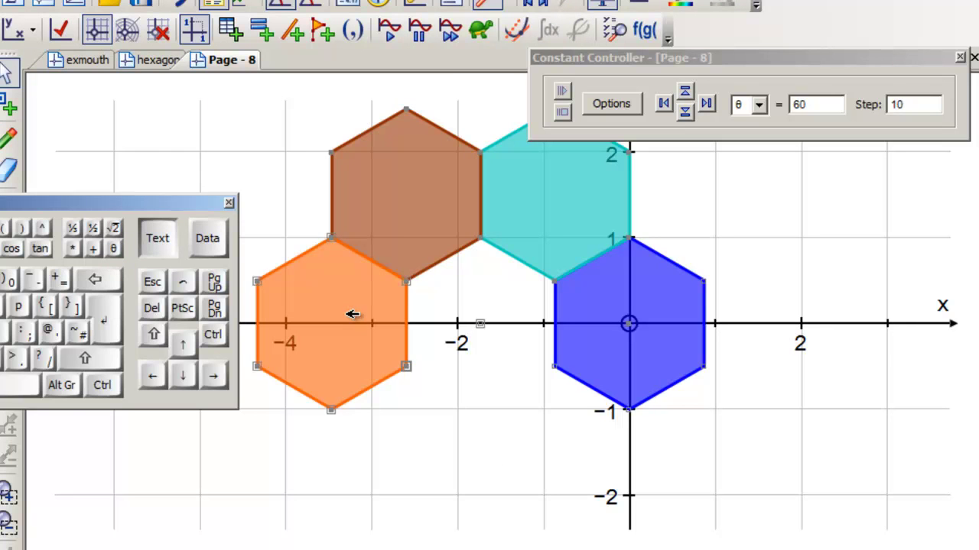
right_click(283, 148)
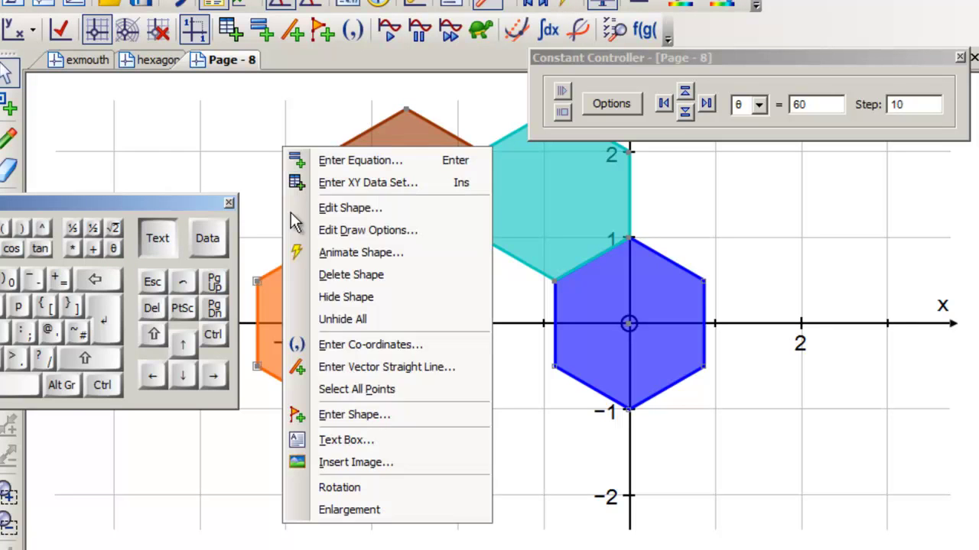
left_click(348, 487)
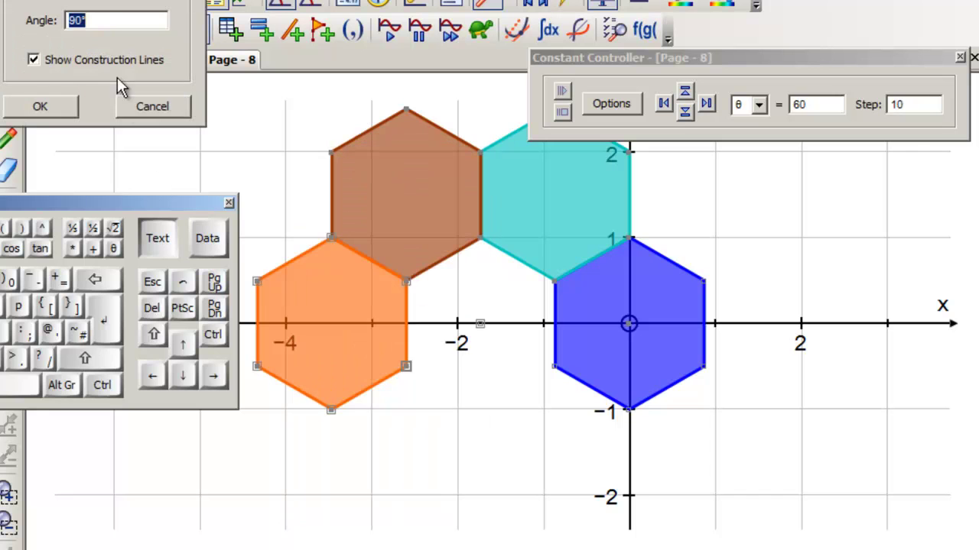
left_click(113, 249)
left_click(42, 106)
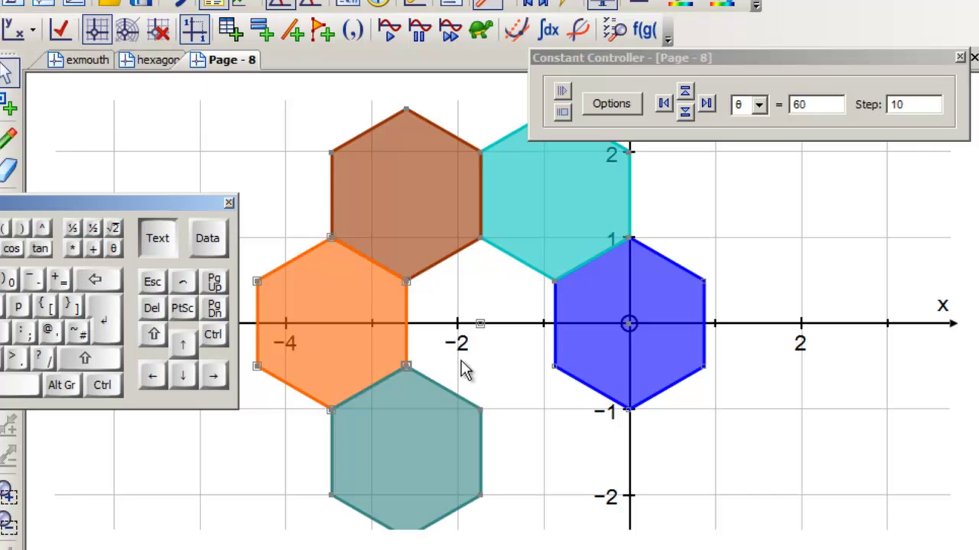
- Rotate the teal hexagon by θ without construction lines, adding a red hexagon
right_click(278, 111)
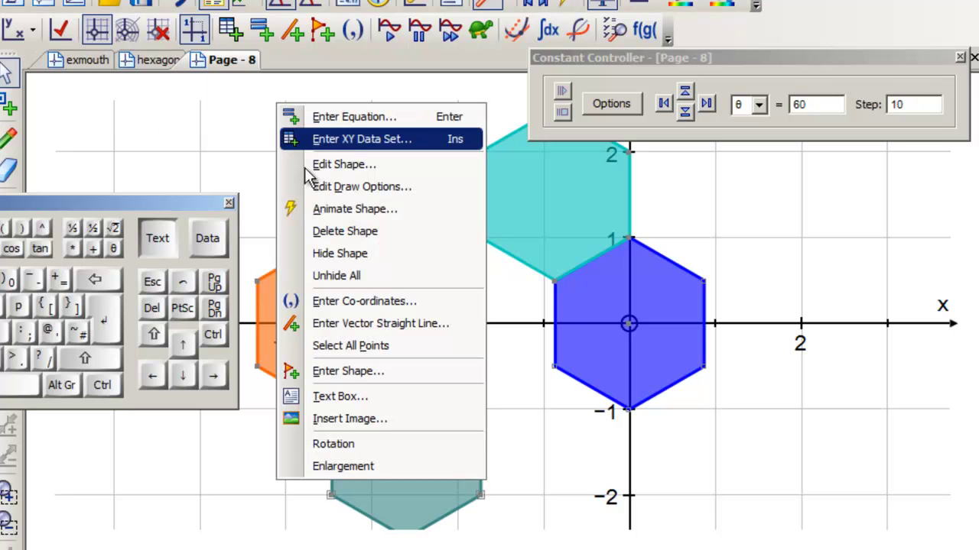
left_click(330, 444)
left_click(113, 250)
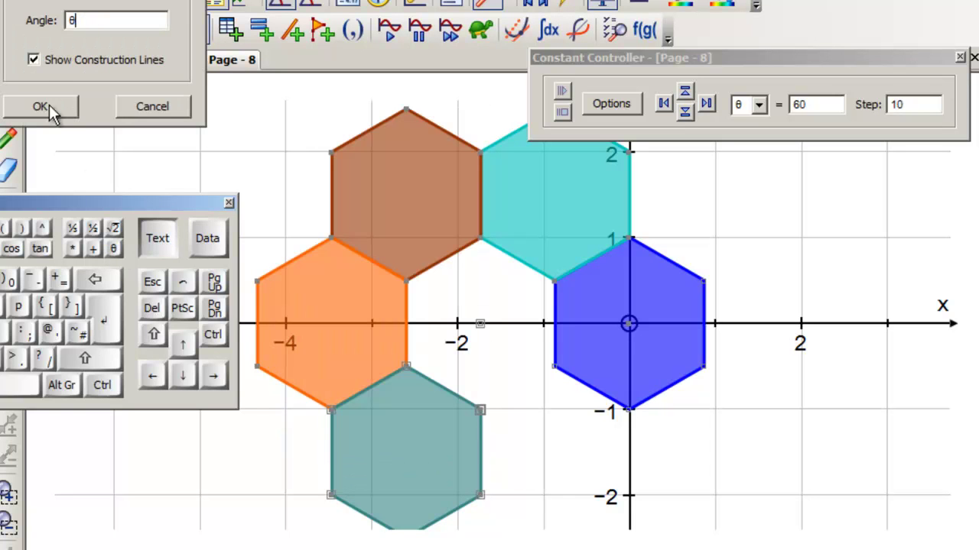
left_click(34, 58)
left_click(44, 105)
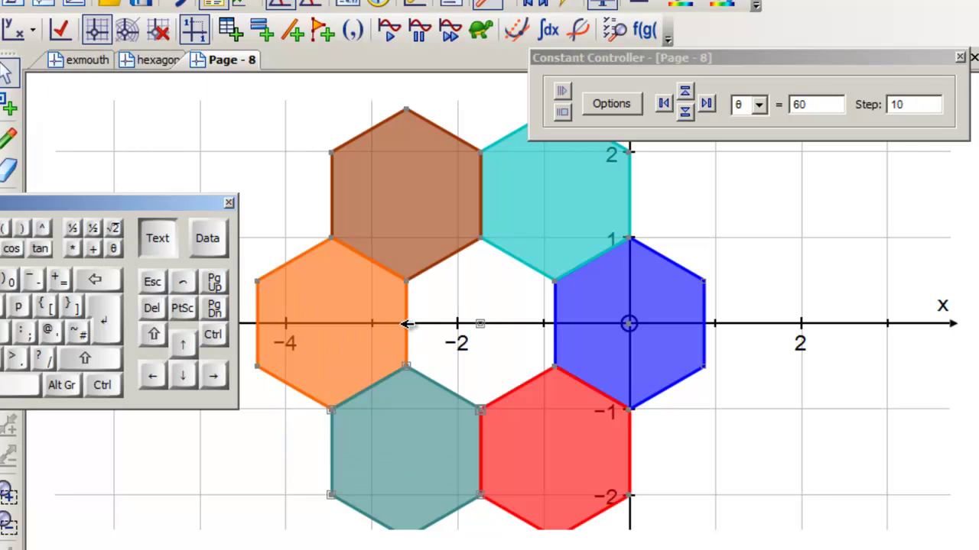
- Join the two selected points, the centre and a blue hexagon vertex, with a line segment
left_click_drag(710, 52, 782, 8)
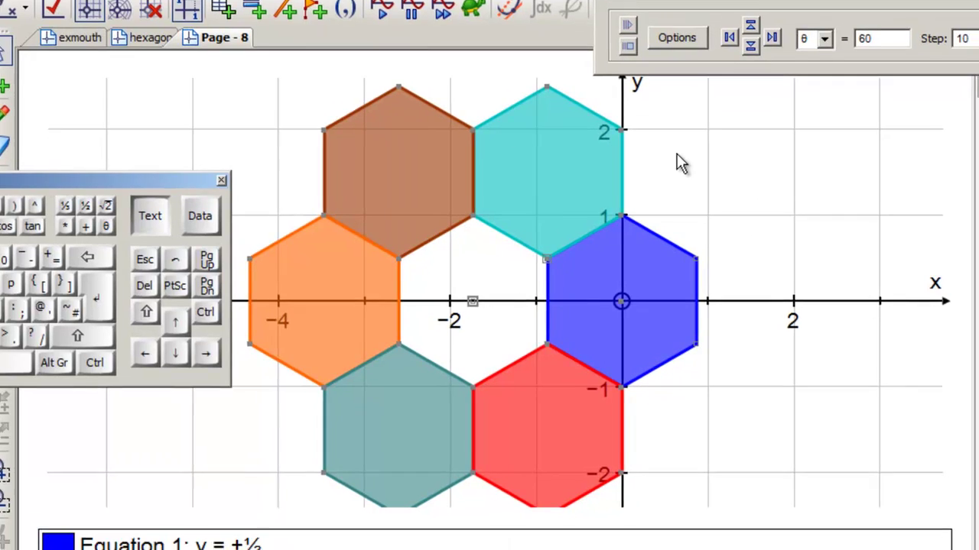
right_click(685, 176)
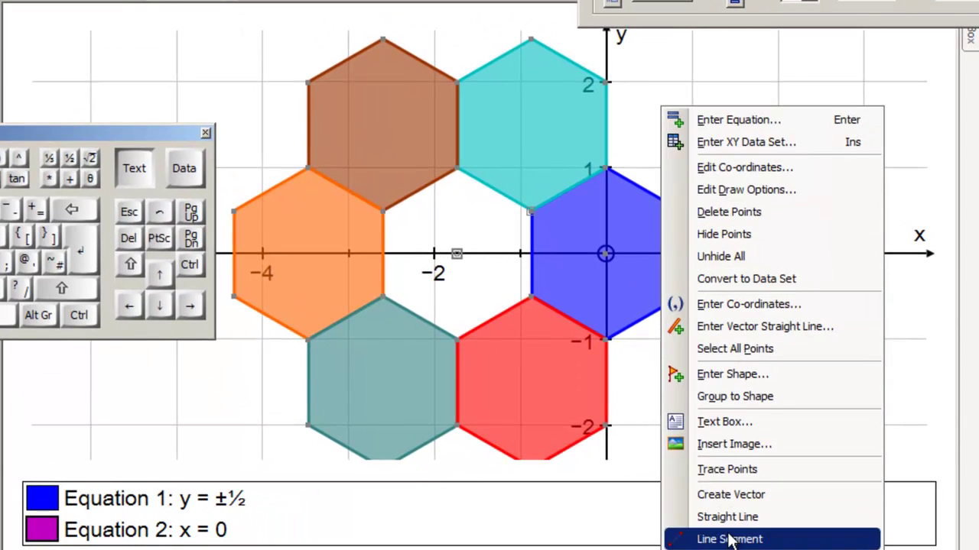
left_click(729, 539)
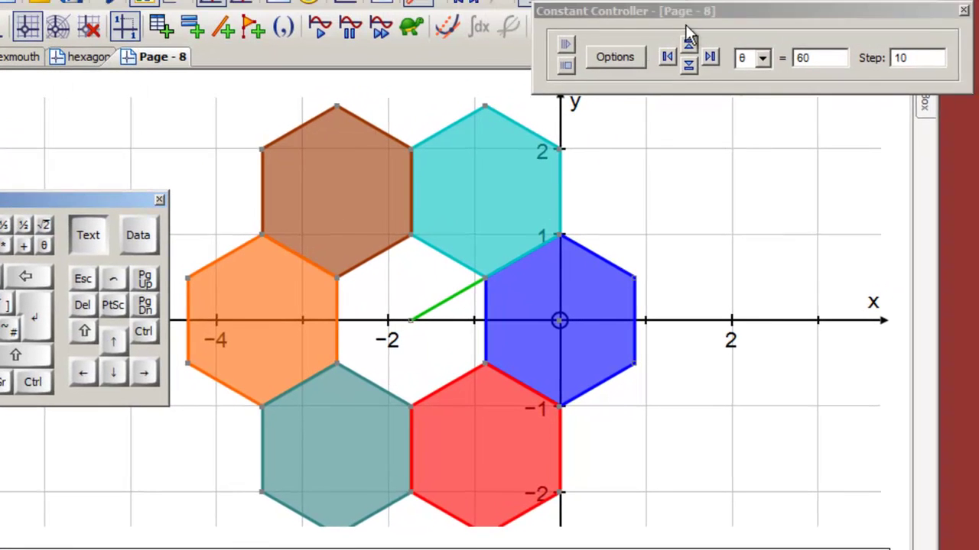
- Nudge θ up and back to 60, set its step size to 1, then step it up
left_click_drag(686, 25, 524, 2)
left_click(522, 24)
left_click(522, 25)
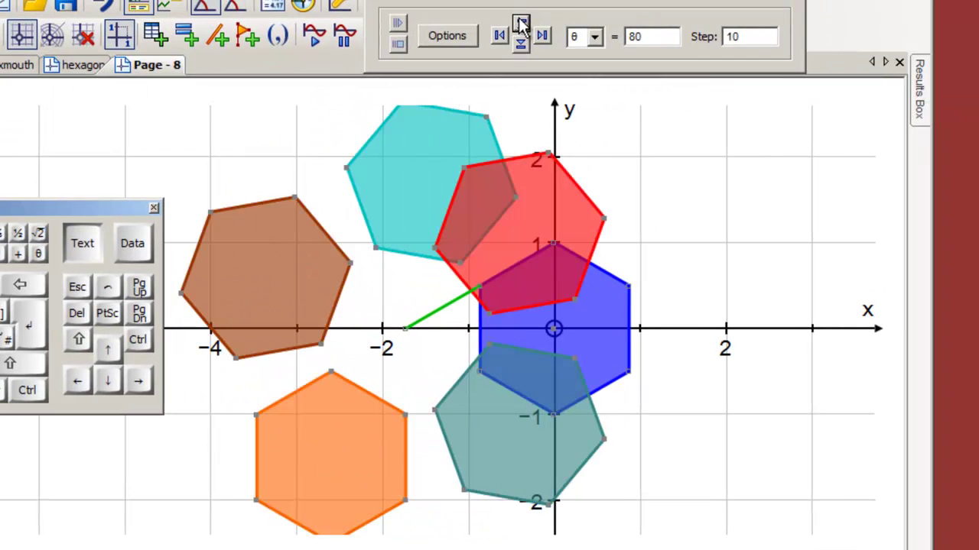
left_click(521, 44)
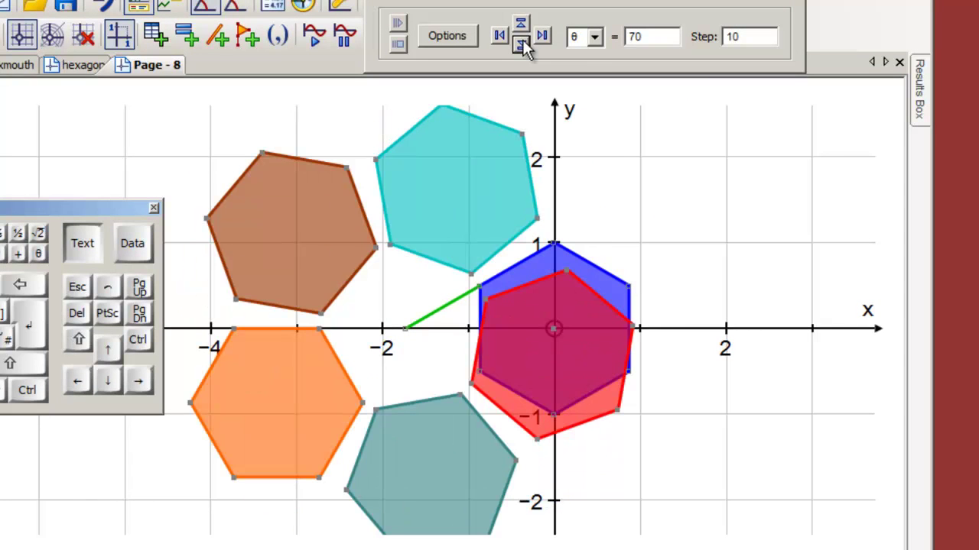
left_click(521, 44)
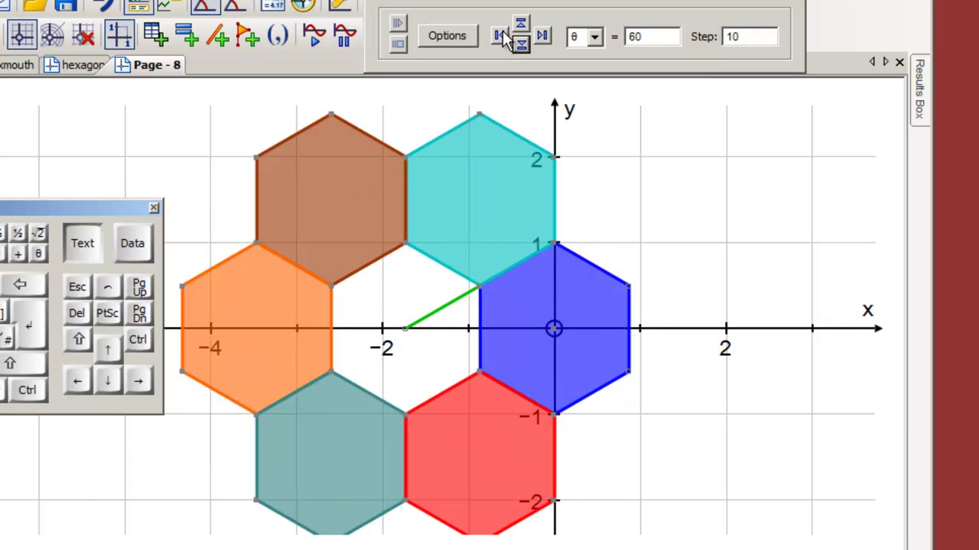
key("BackSpace")
left_click(522, 24)
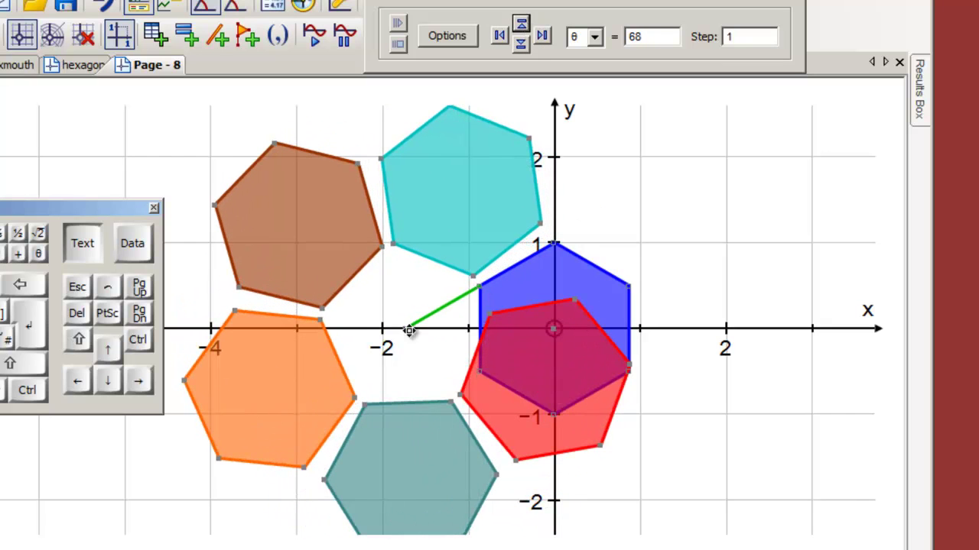
- Join the green segment's lower endpoint to the cyan hexagon's lower-left vertex with a segment
left_click(406, 329)
left_click(392, 244)
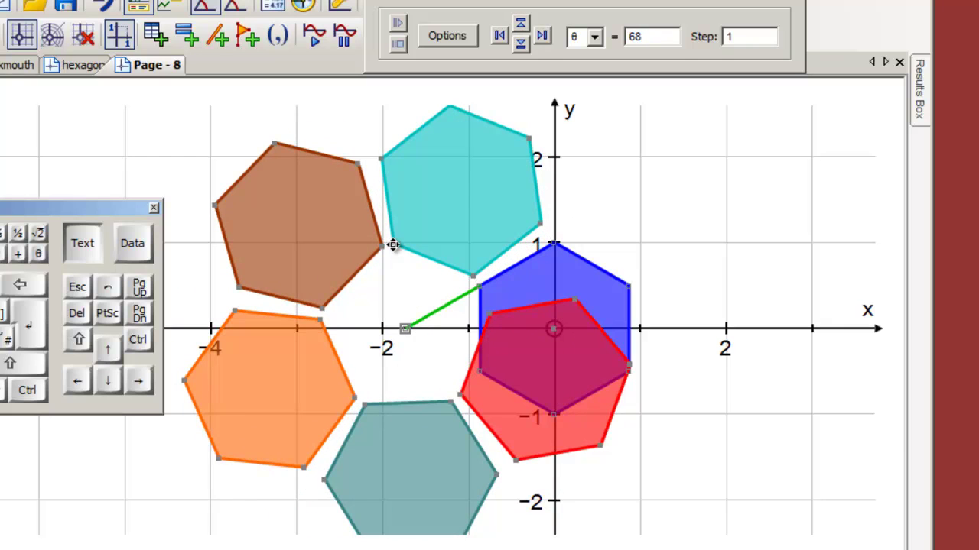
right_click(602, 125)
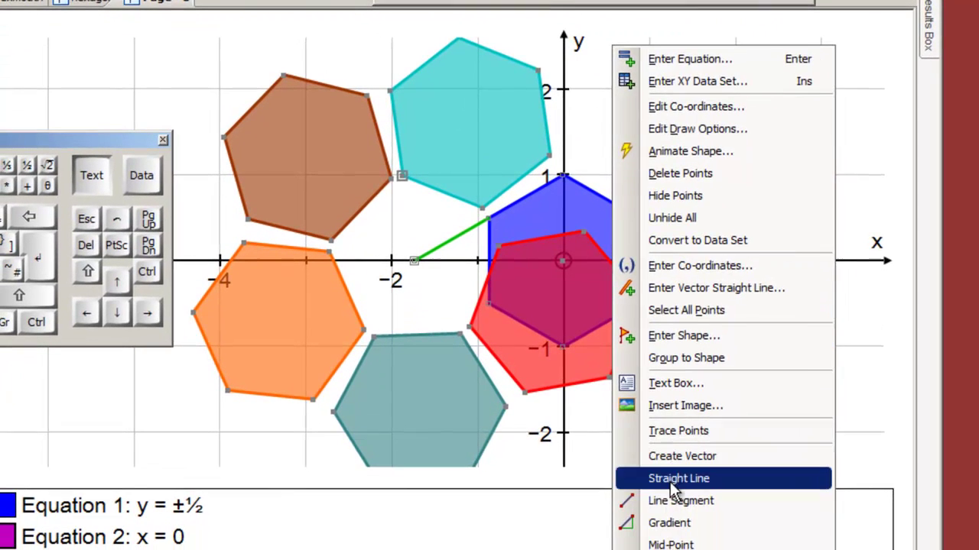
left_click(670, 496)
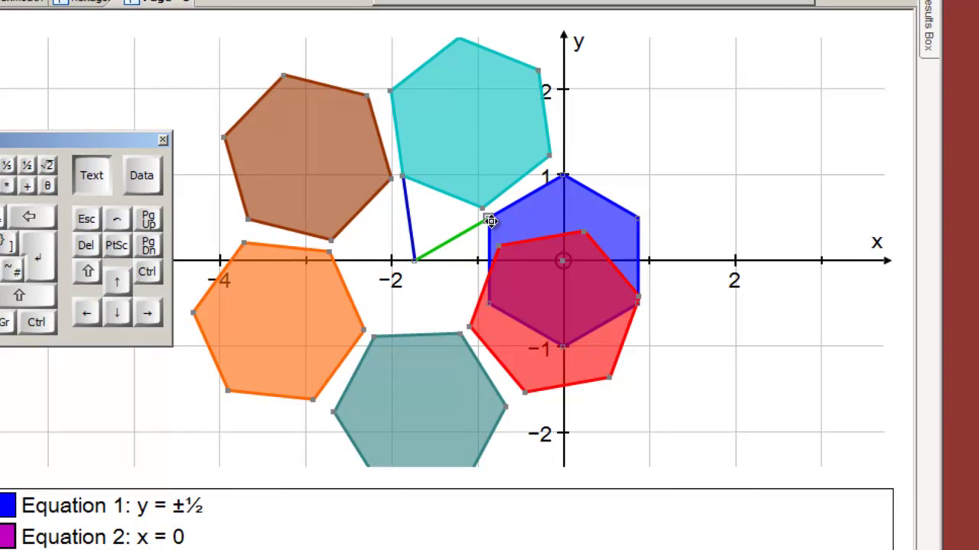
left_click(413, 260)
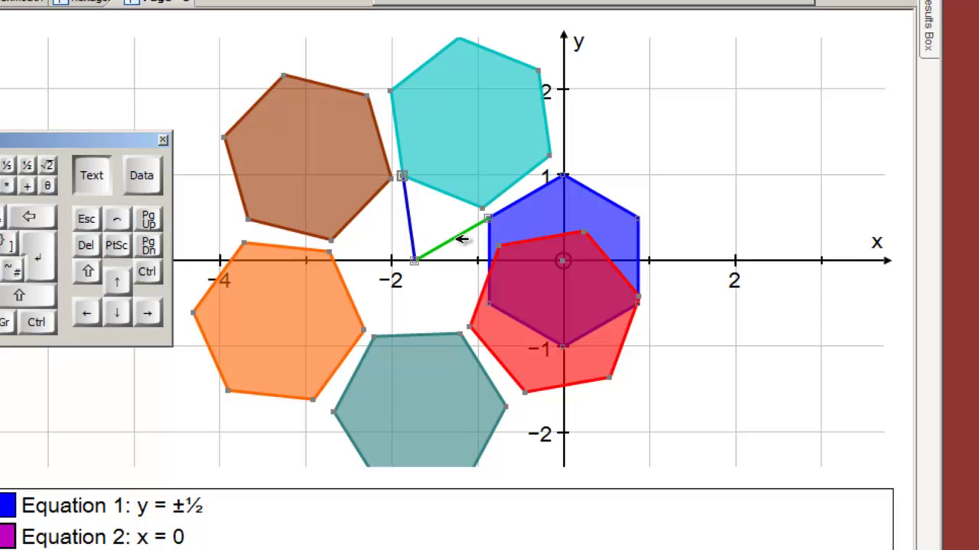
- Add an angle measure at the centre point between the two segments
right_click(609, 35)
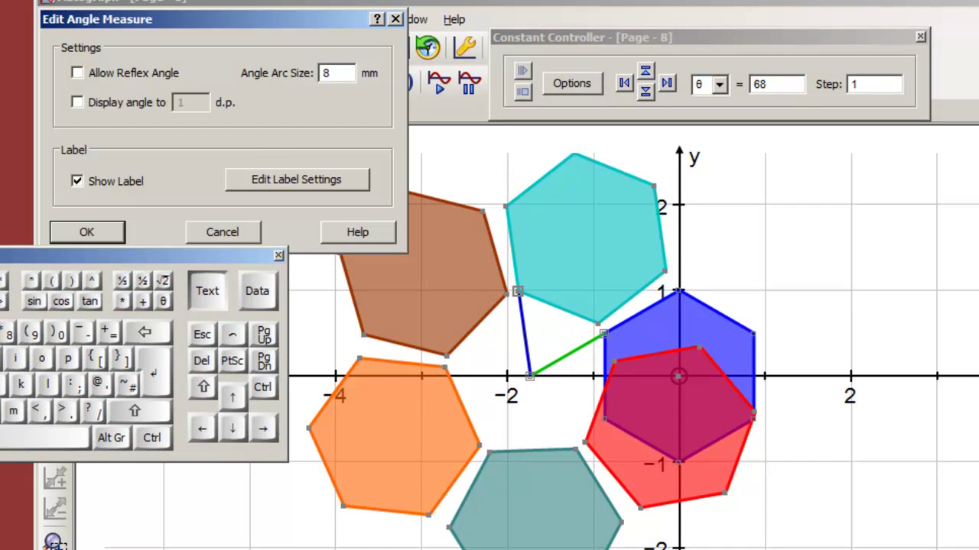
left_click(77, 73)
left_click(97, 230)
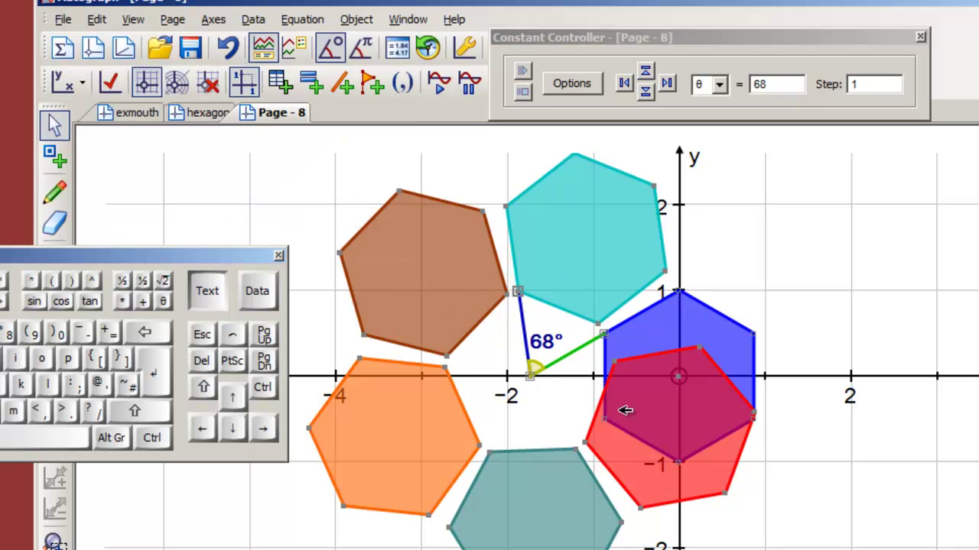
- Step θ down one degree at a time from 68 toward 60
left_click(646, 92)
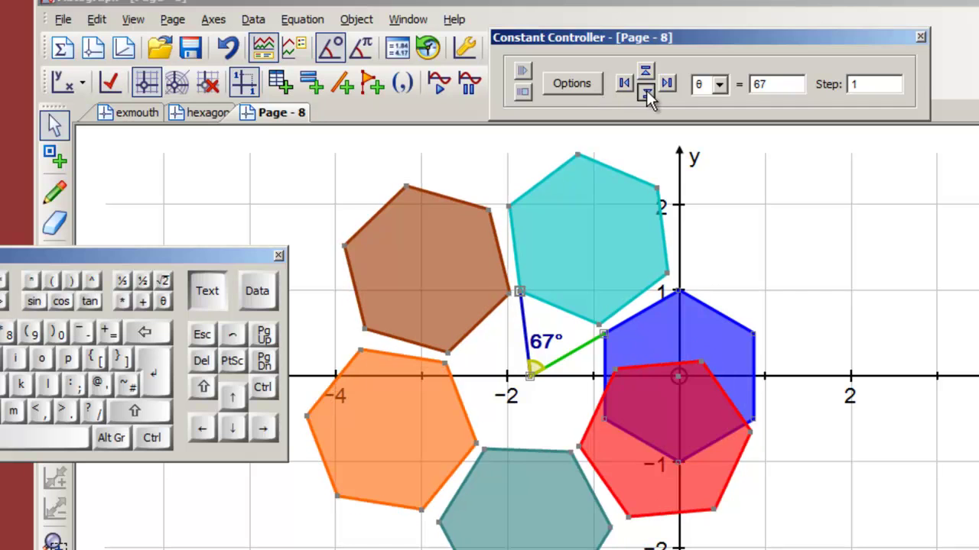
left_click(646, 91)
left_click(646, 92)
left_click(646, 92)
left_click(646, 92)
left_click(646, 92)
left_click(646, 92)
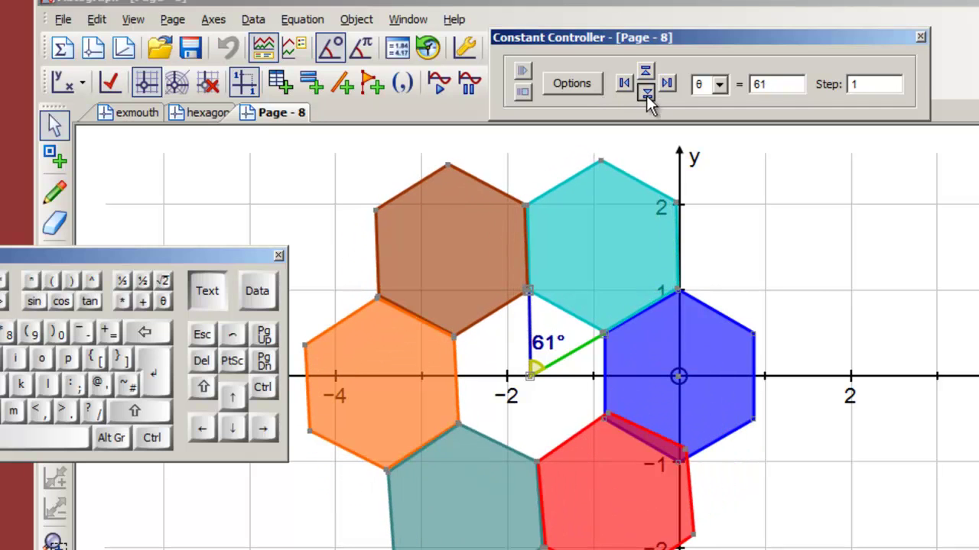
left_click(646, 92)
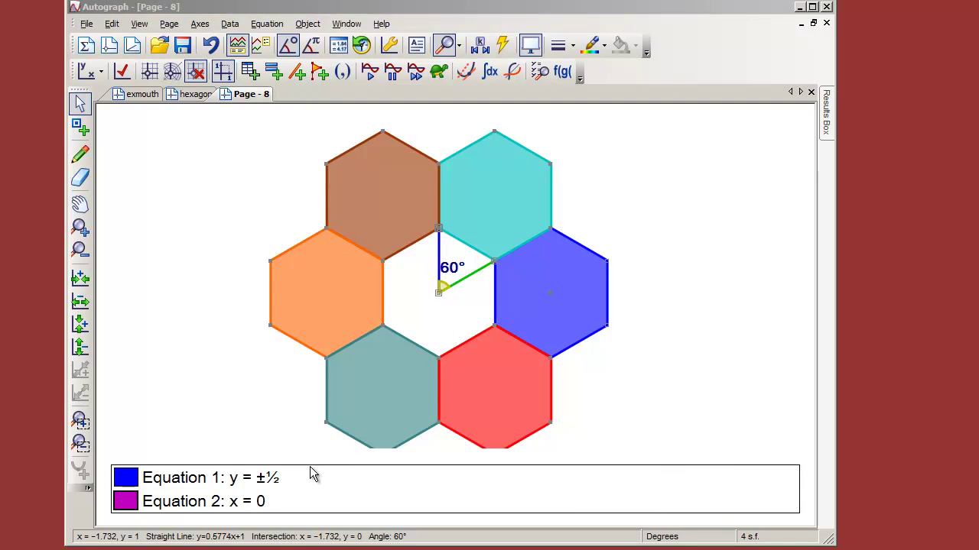
- Turn off Show Key under Axes, then pan with the Hand tool to recentre the ring
left_click(200, 24)
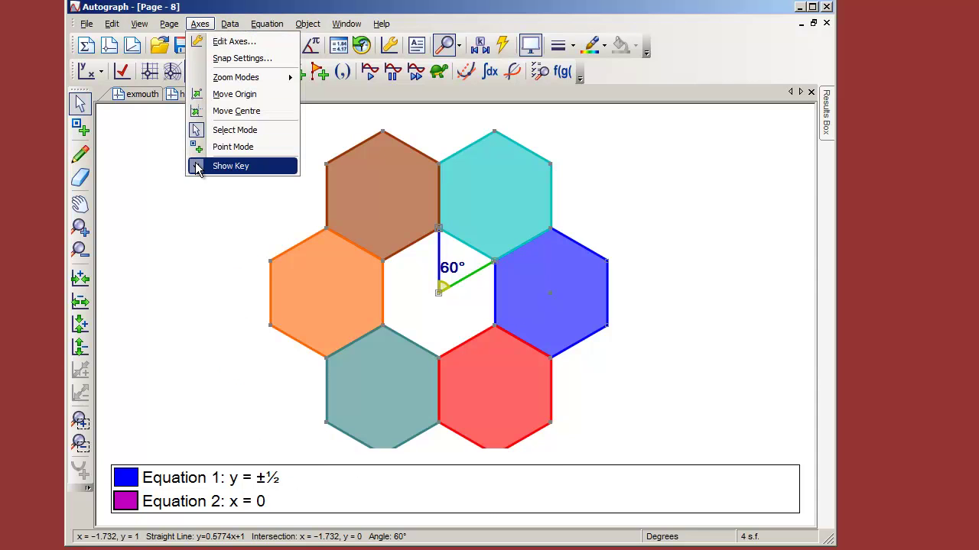
left_click(196, 165)
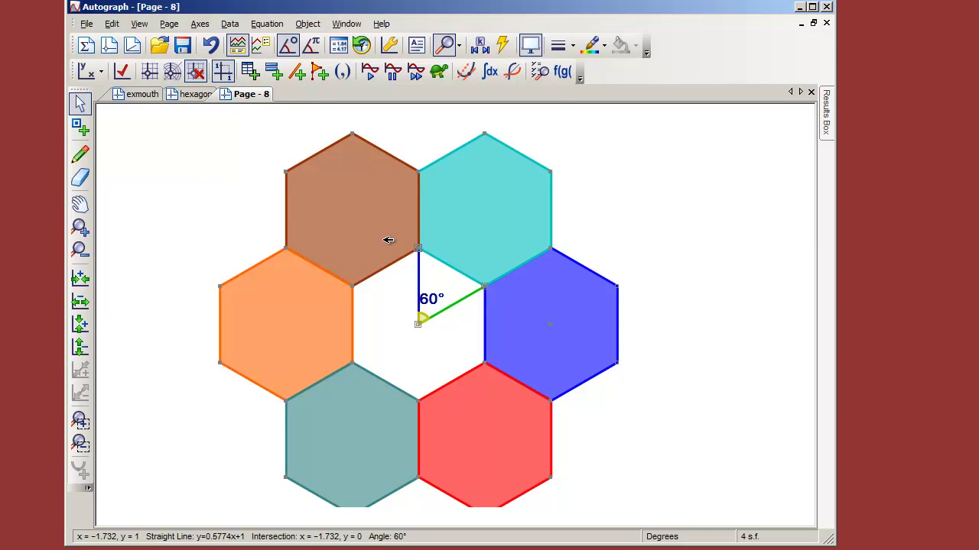
left_click(80, 205)
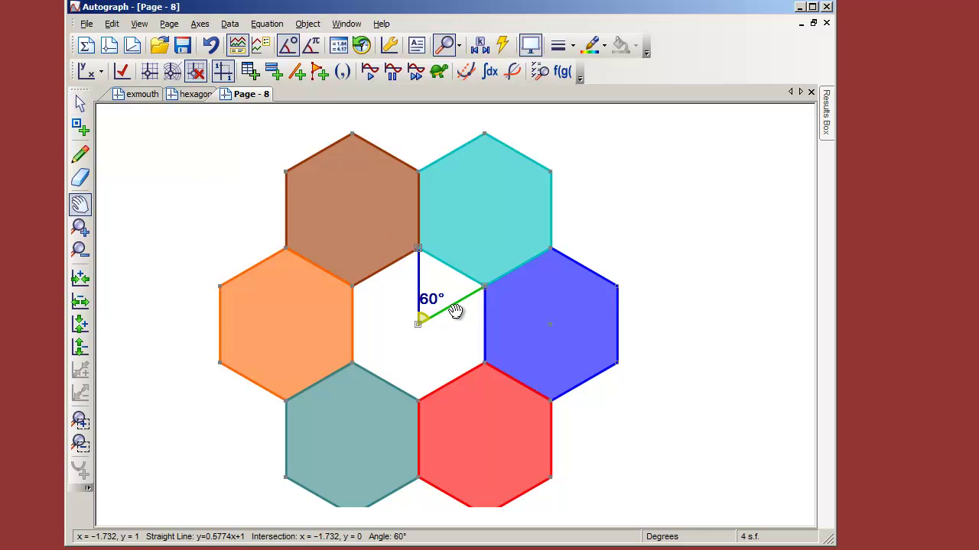
left_click_drag(418, 321, 483, 309)
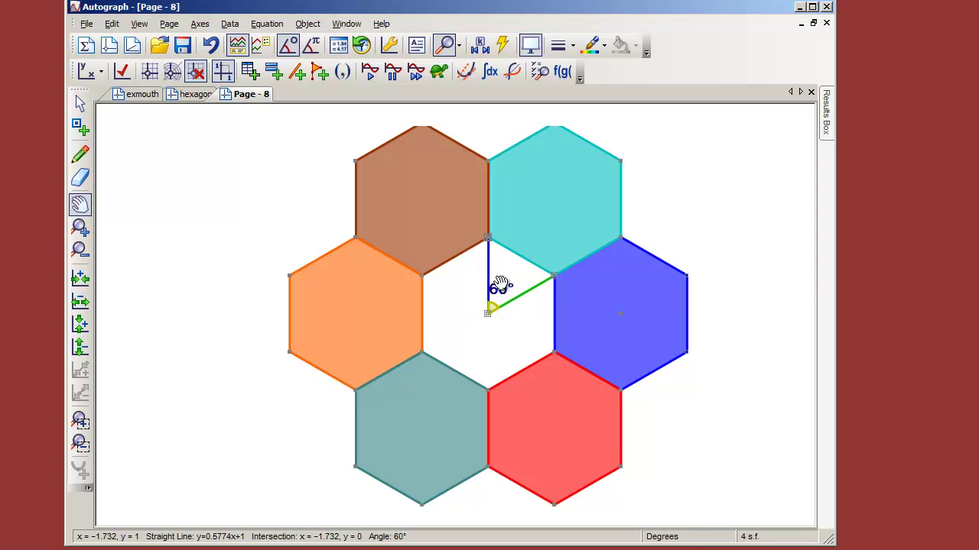
left_click(80, 103)
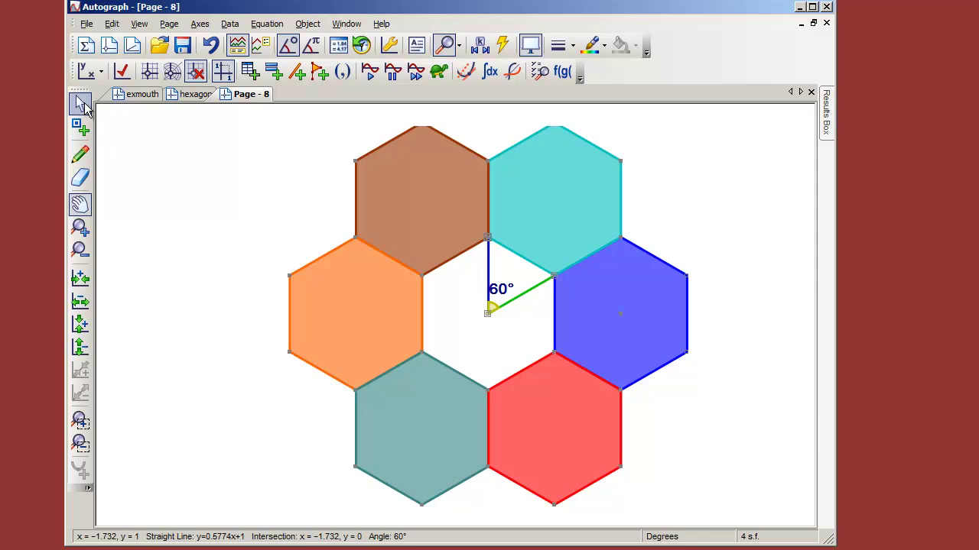
left_click(284, 219)
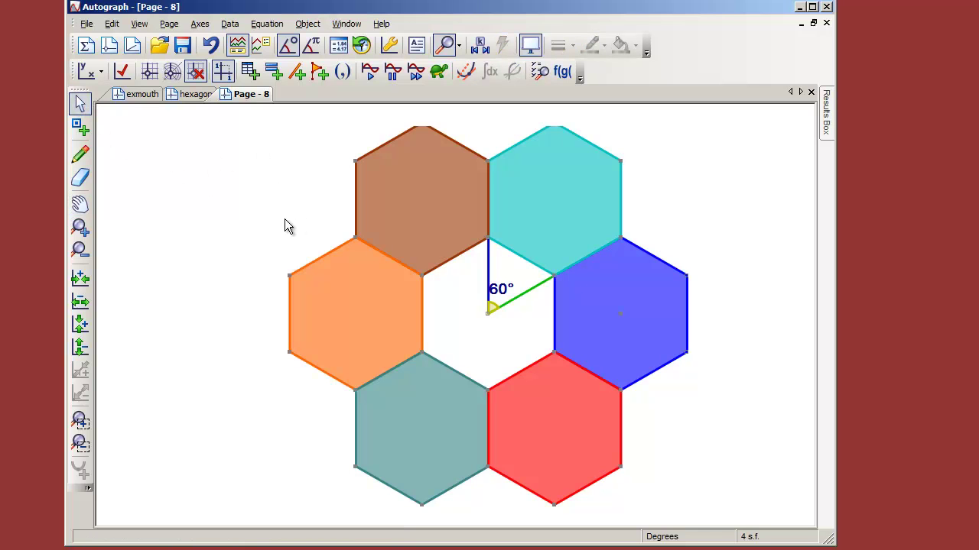
- Create a text box reading 'θ =' and move it to the upper left
left_click(416, 45)
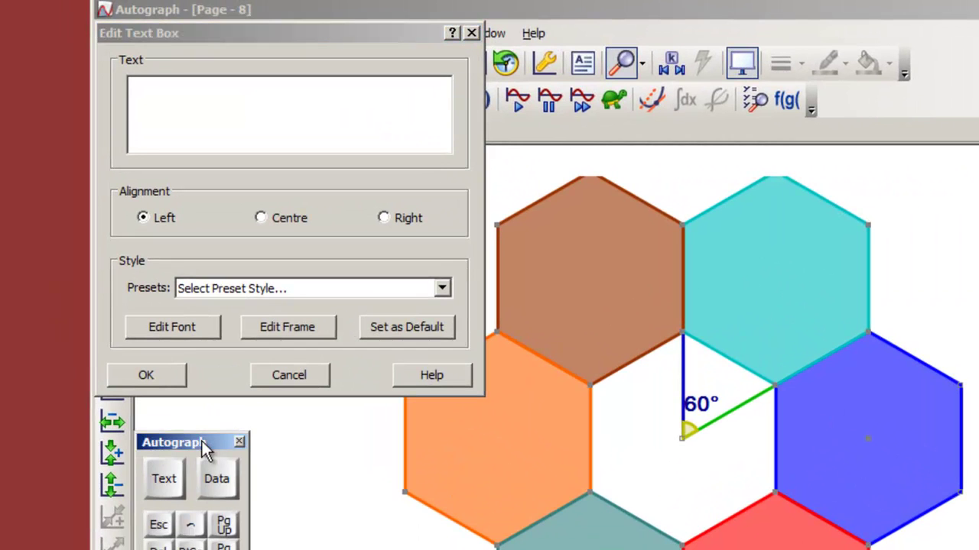
left_click_drag(202, 441, 273, 435)
left_click(243, 474)
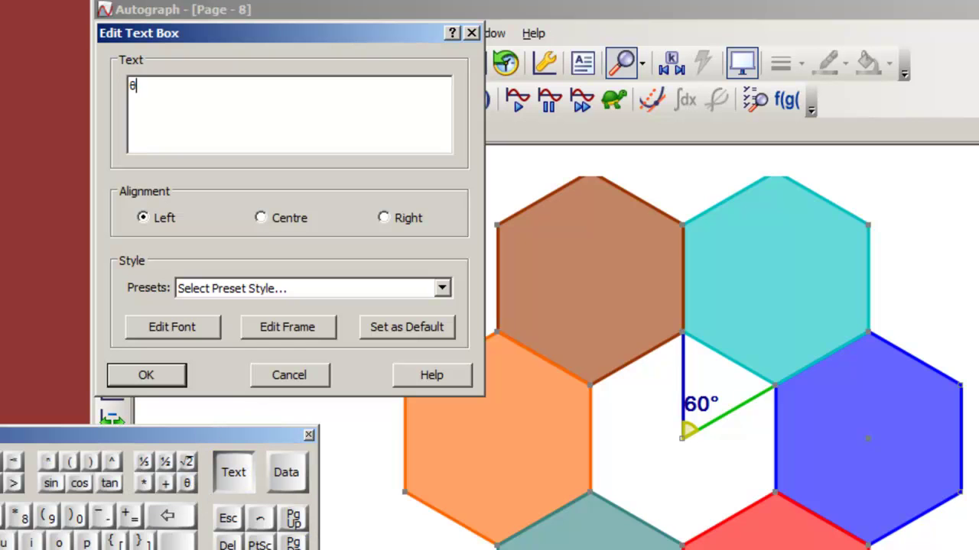
left_click(131, 517)
left_click(230, 481)
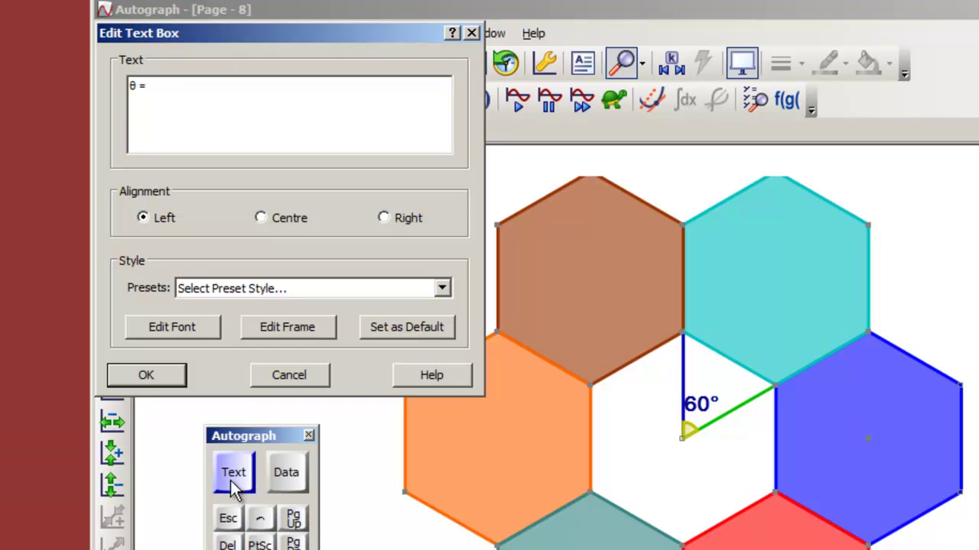
left_click(160, 378)
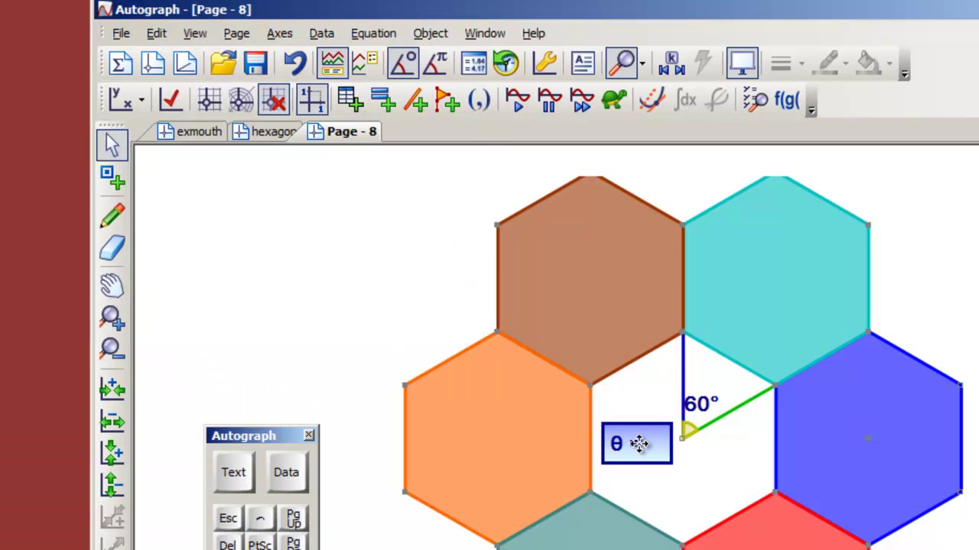
left_click_drag(640, 443, 263, 217)
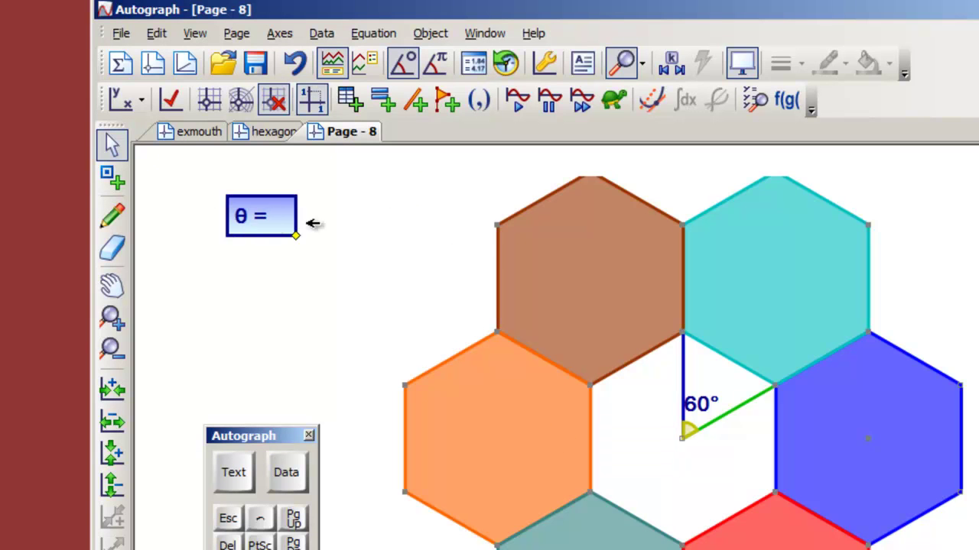
- Give the 'θ =' text box 100% background transparency and no border
double_click(266, 219)
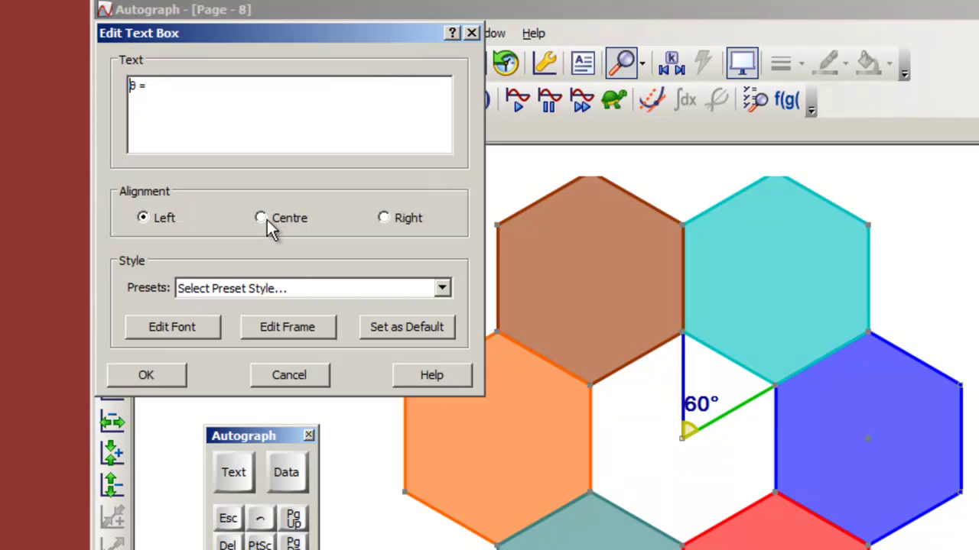
left_click(293, 325)
left_click_drag(255, 342, 340, 356)
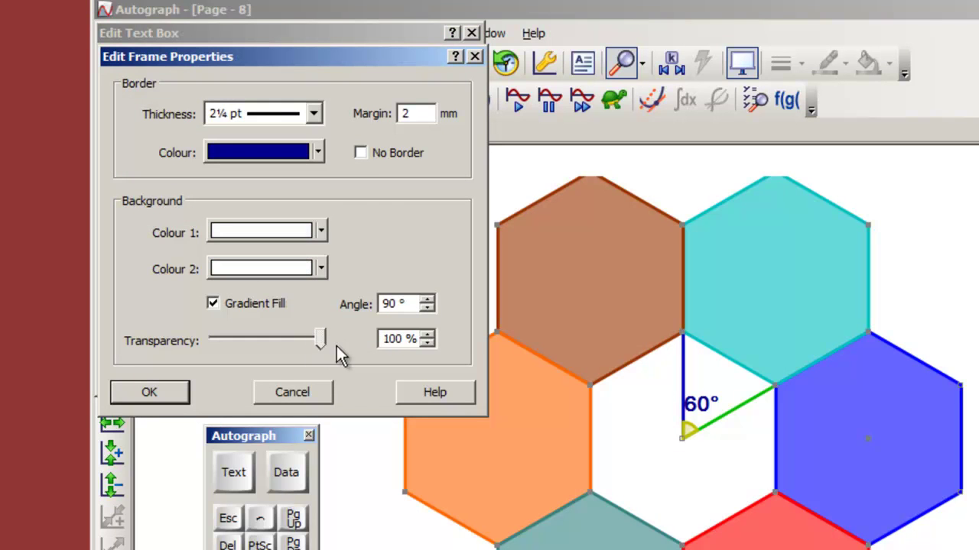
left_click(360, 153)
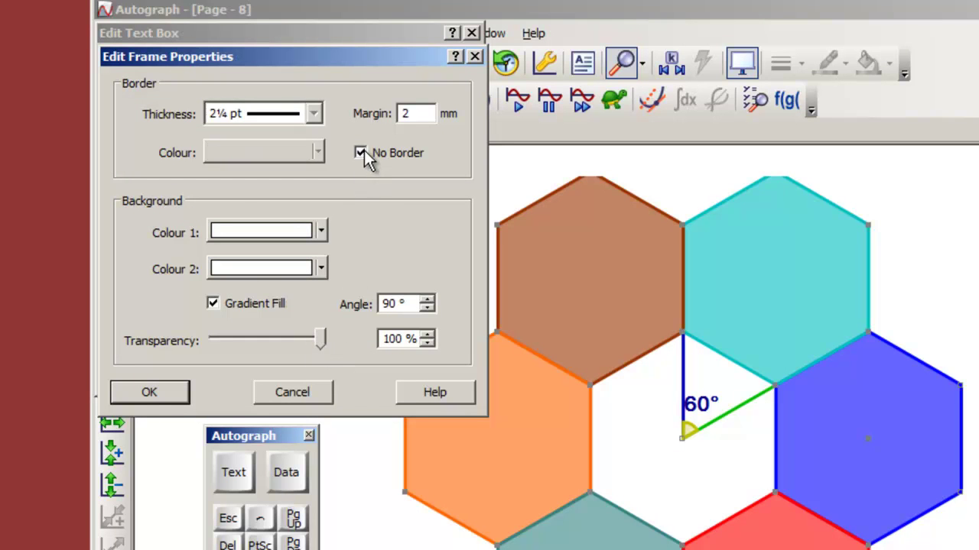
left_click(139, 394)
left_click(150, 378)
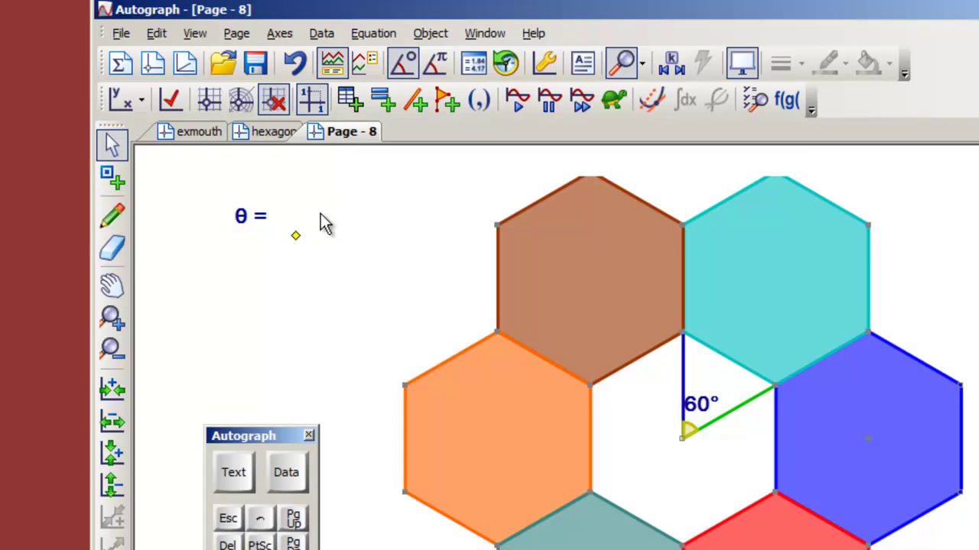
- Untick Anchor to Point in the 60° angle's label settings
double_click(699, 409)
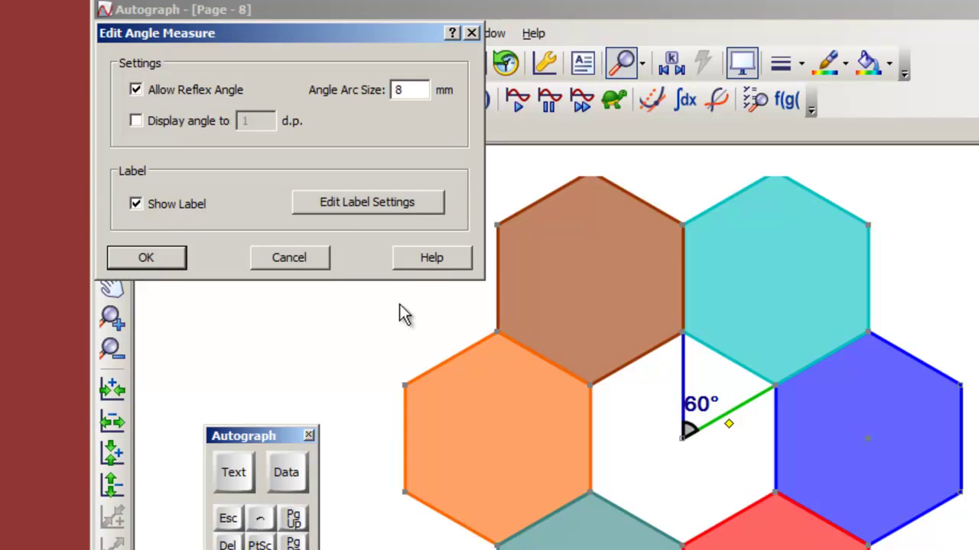
left_click(342, 202)
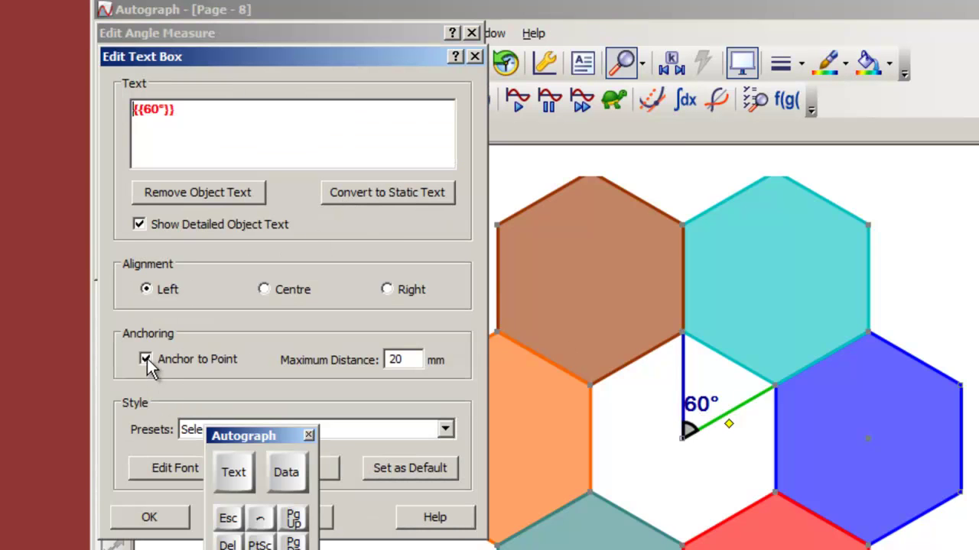
left_click(145, 359)
left_click(158, 519)
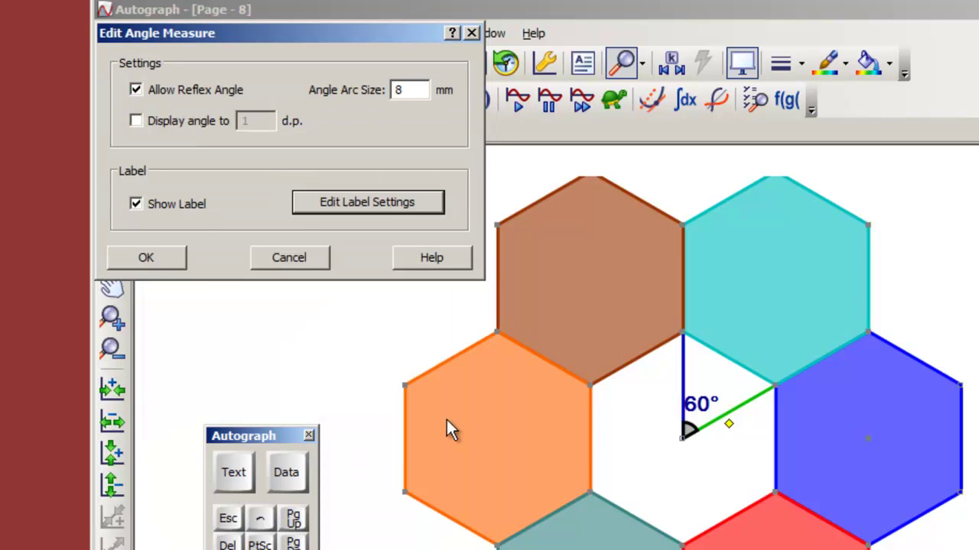
left_click(182, 256)
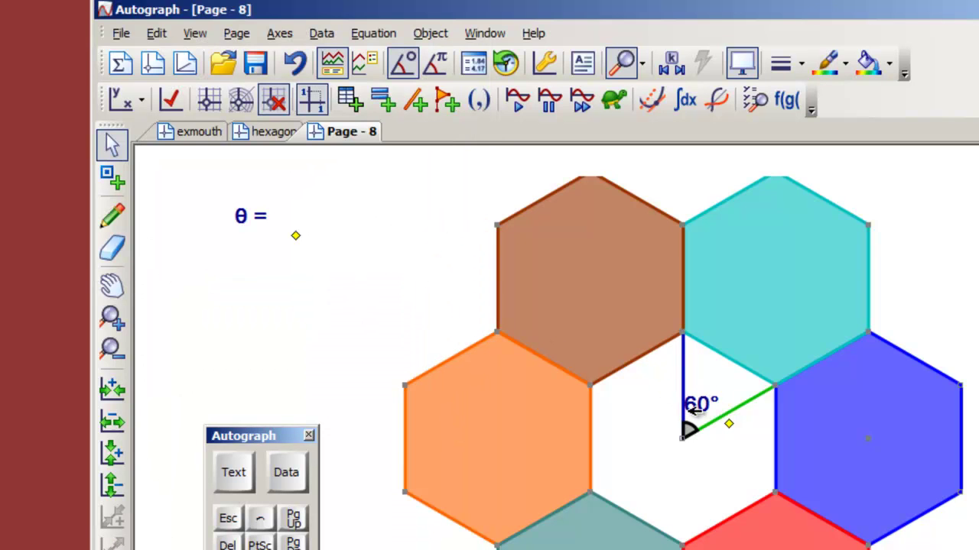
- Drag the 60° label beside 'θ =', then select the segment end, centre and top vertex
left_click(650, 424)
left_click_drag(721, 412, 318, 218)
left_click(369, 325)
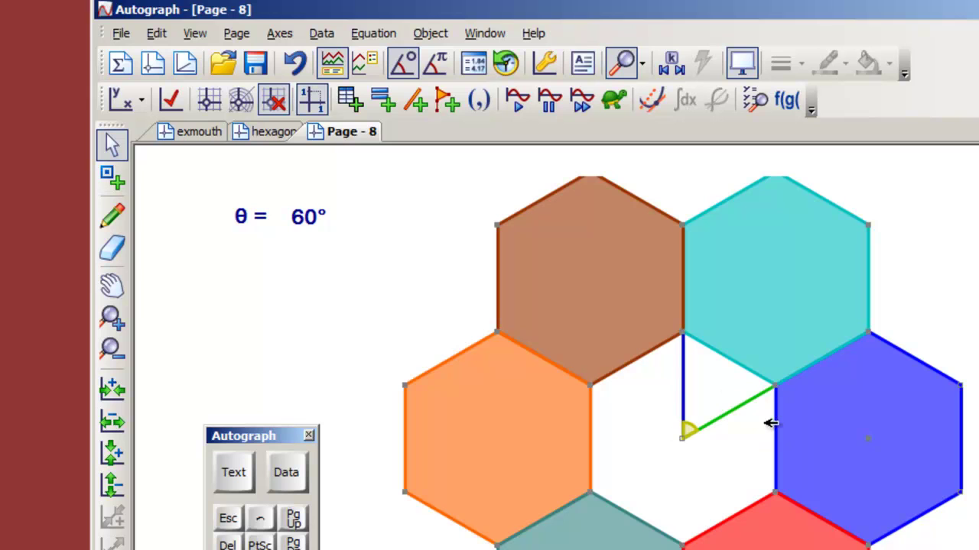
left_click(780, 392)
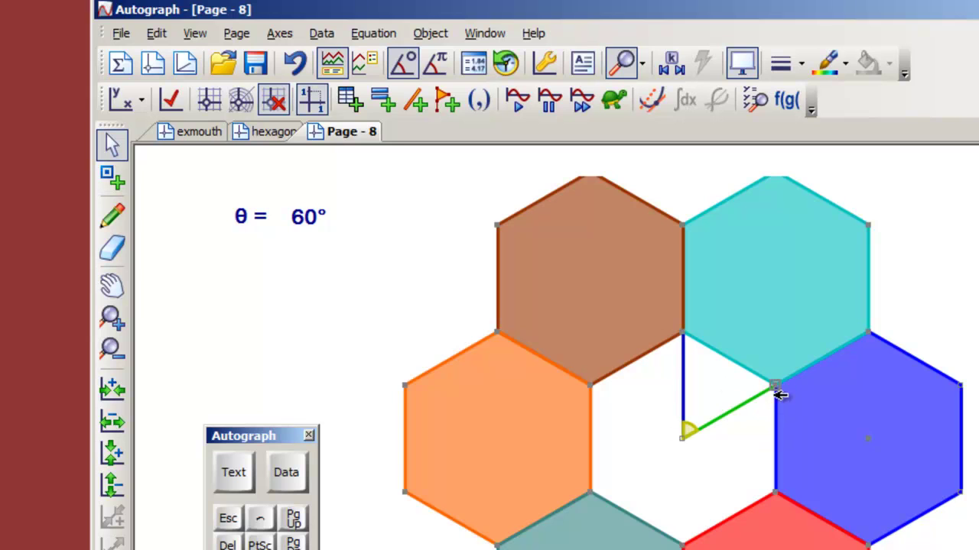
left_click(681, 438, "shift")
left_click(684, 335, "shift")
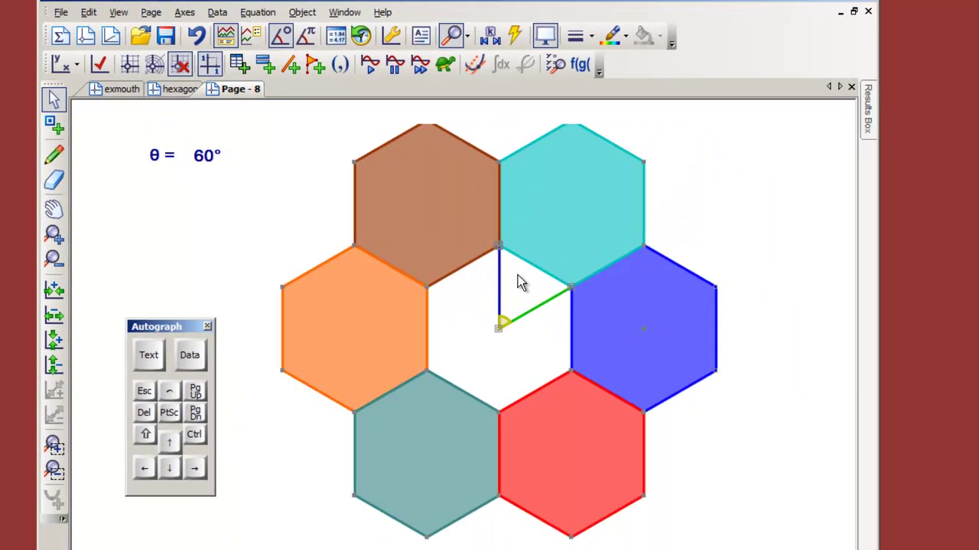
- Create an angle from the three points, with its label changed to static text θ
right_click(706, 374)
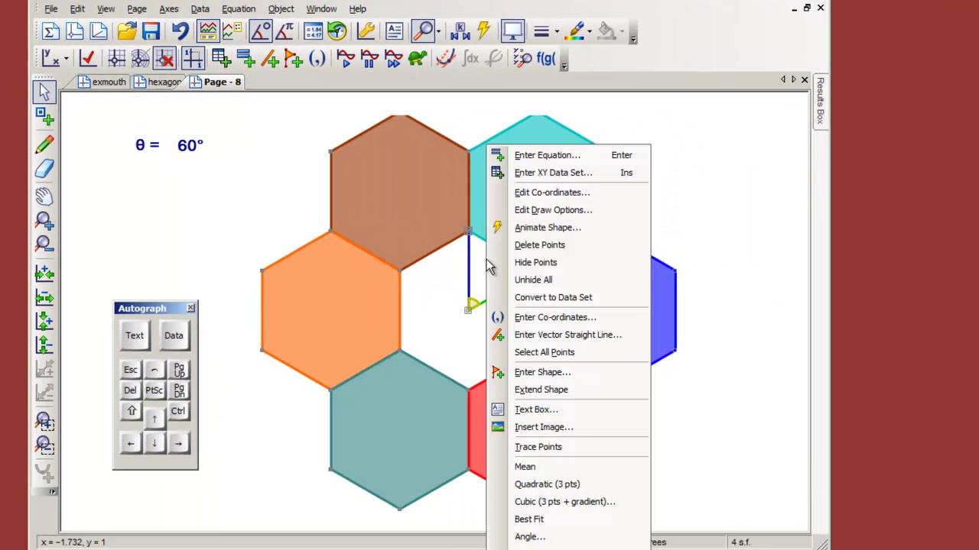
left_click(530, 537)
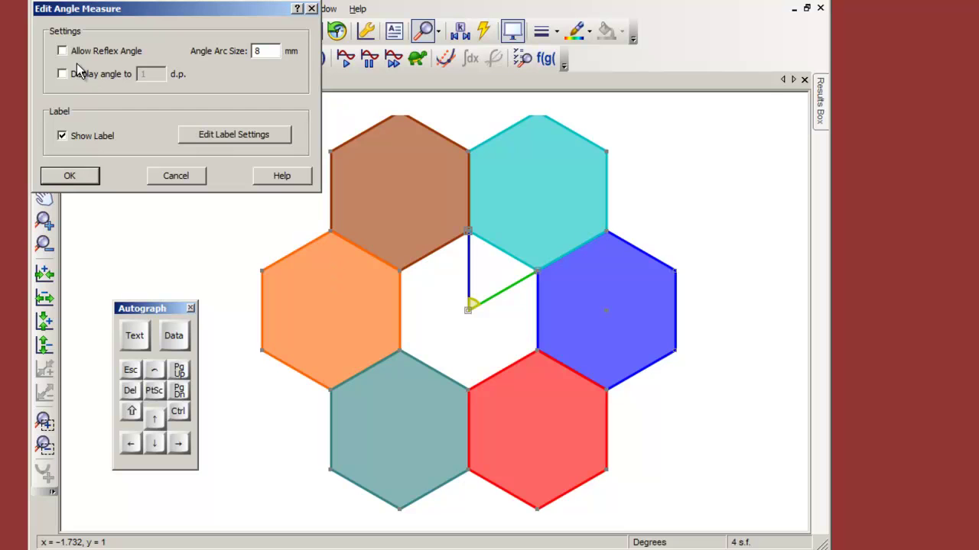
left_click(232, 135)
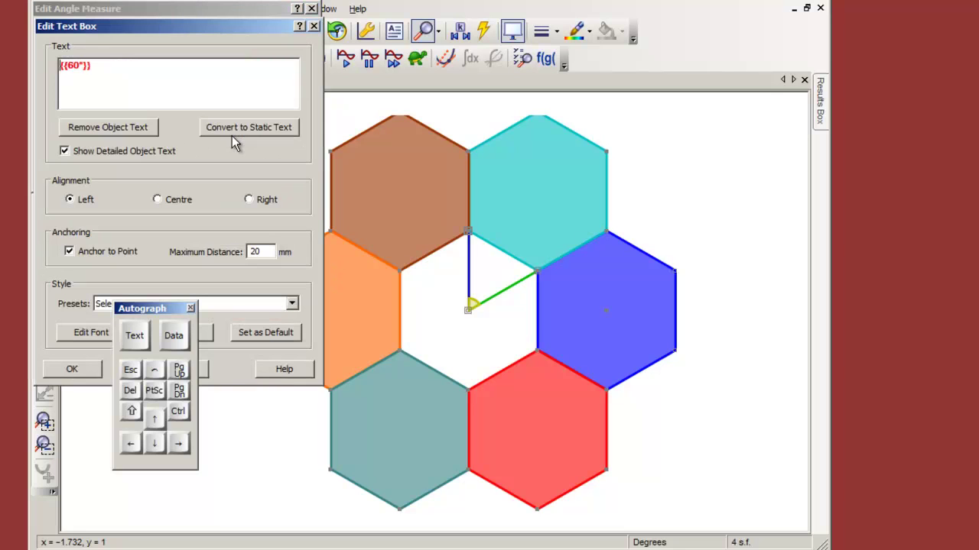
left_click(236, 127)
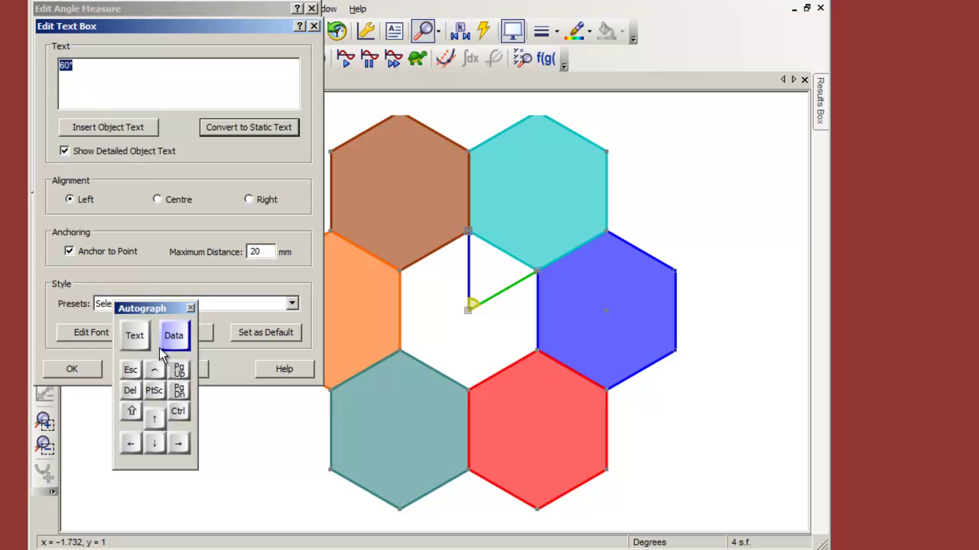
left_click(134, 335)
left_click(99, 343)
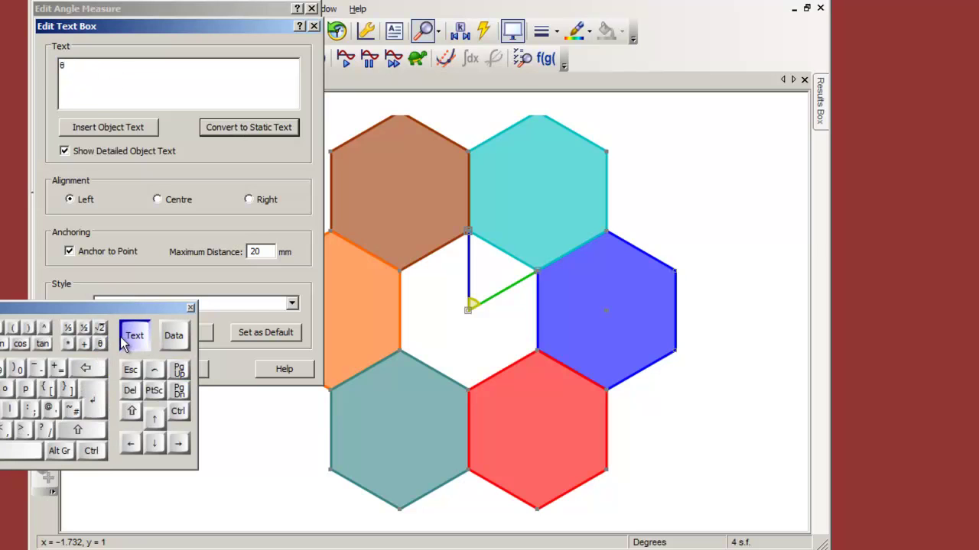
left_click(134, 335)
left_click_drag(162, 315, 37, 437)
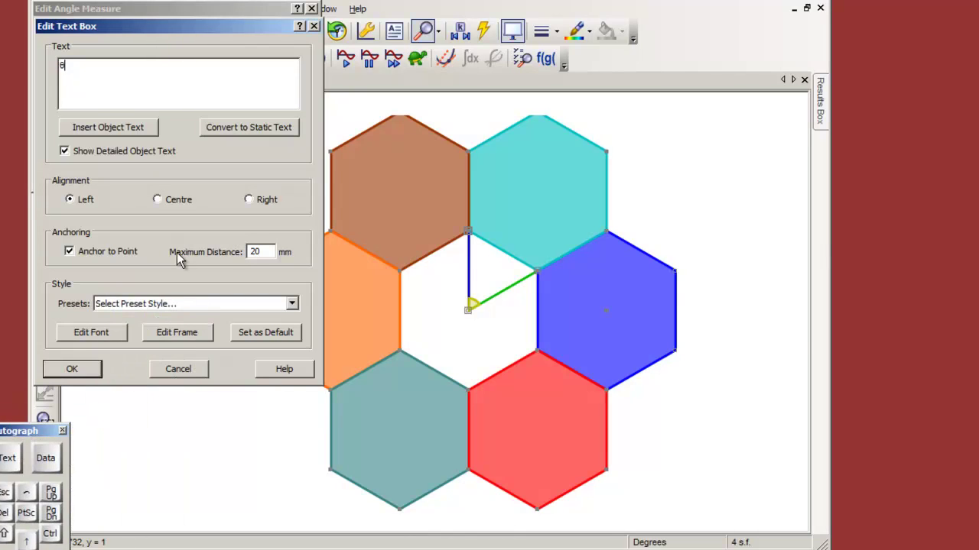
left_click(71, 369)
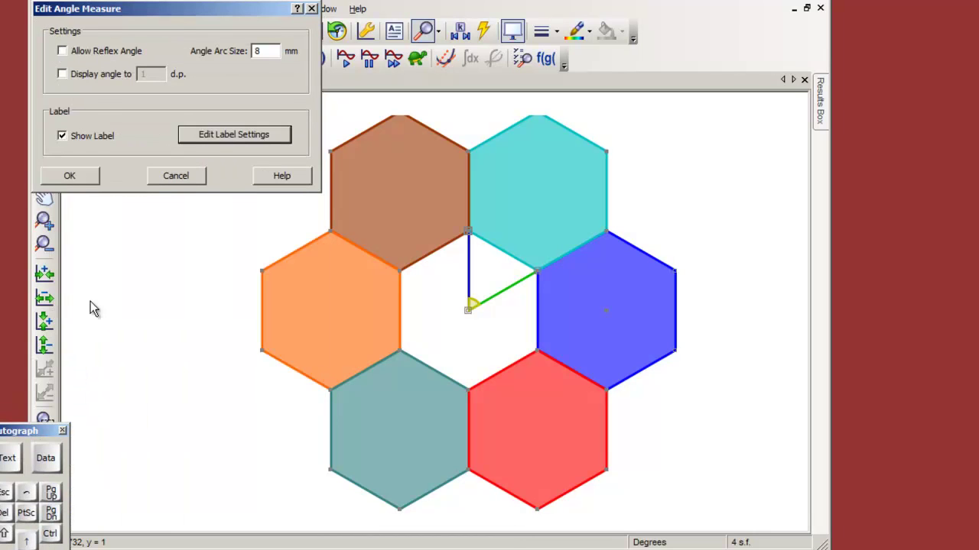
- Allow the angle to be reflex and bring up the θ Constant Controller
left_click(63, 51)
left_click(70, 177)
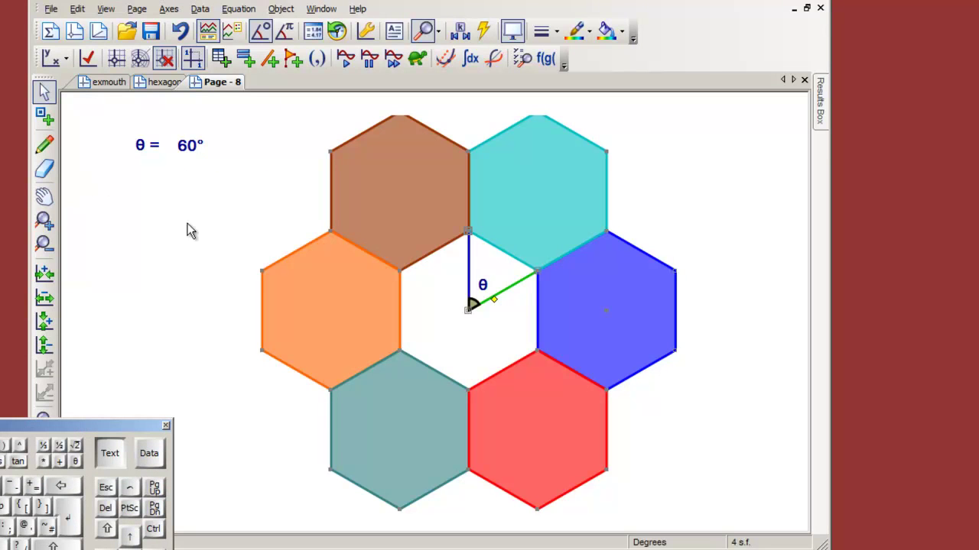
left_click(449, 293)
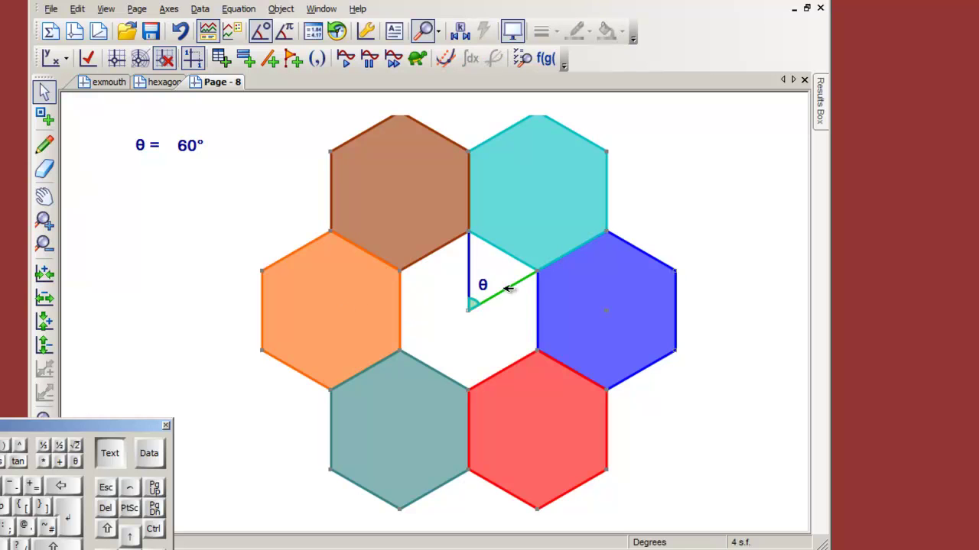
left_click(461, 34)
left_click_drag(354, 101, 674, 15)
- Play the θ animation and step θ up until it reaches 360°
left_click(510, 43)
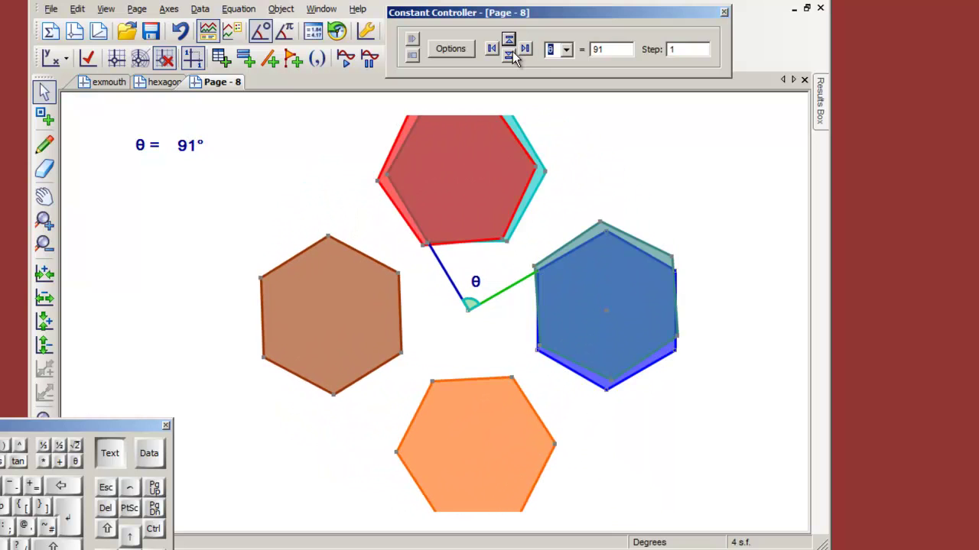
left_click(510, 55)
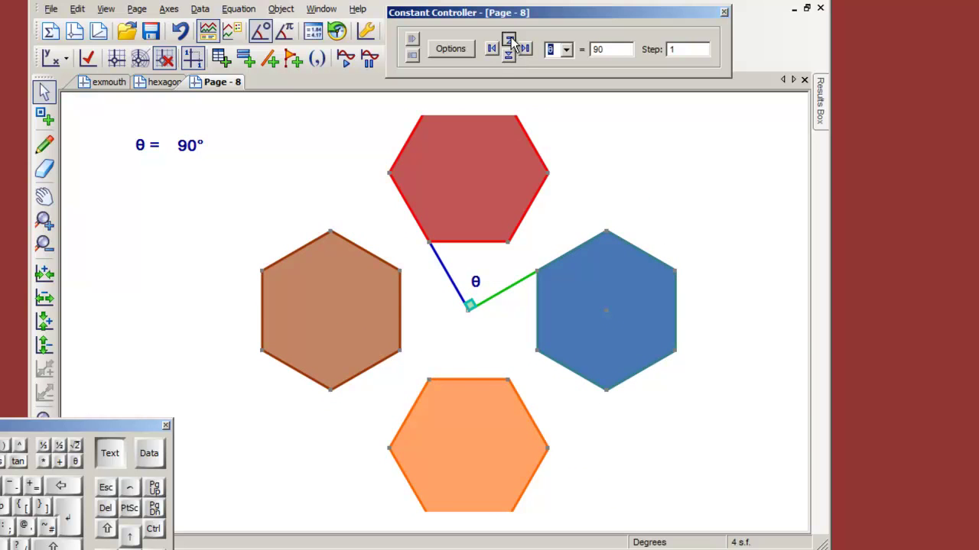
left_click(509, 41)
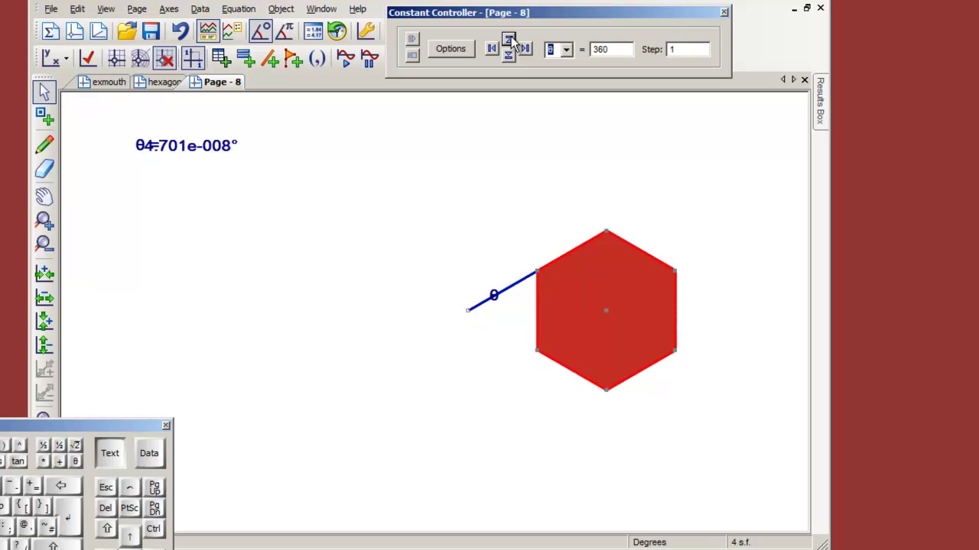
- Return θ to 360 and set the angle display to 1 decimal place
left_click(510, 43)
left_click(511, 55)
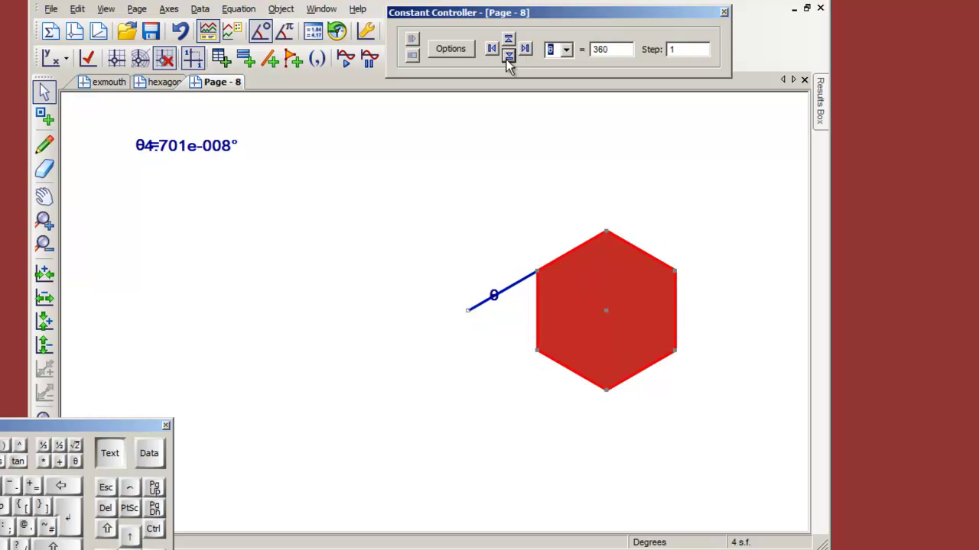
double_click(223, 146)
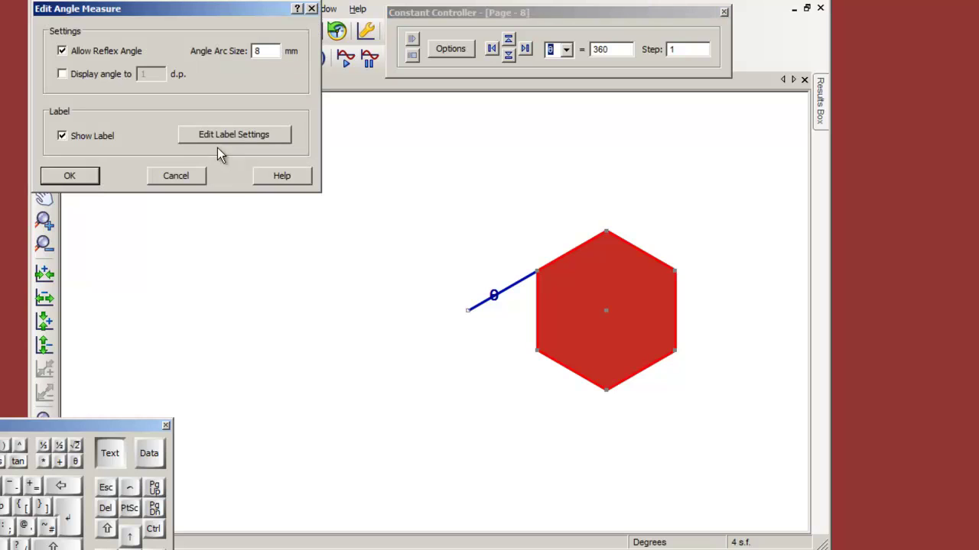
left_click(64, 75)
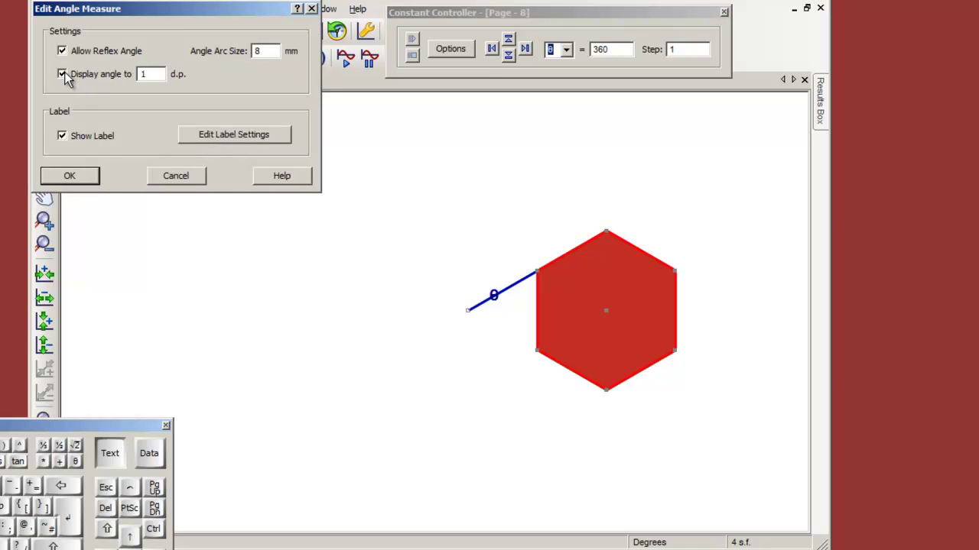
left_click(71, 177)
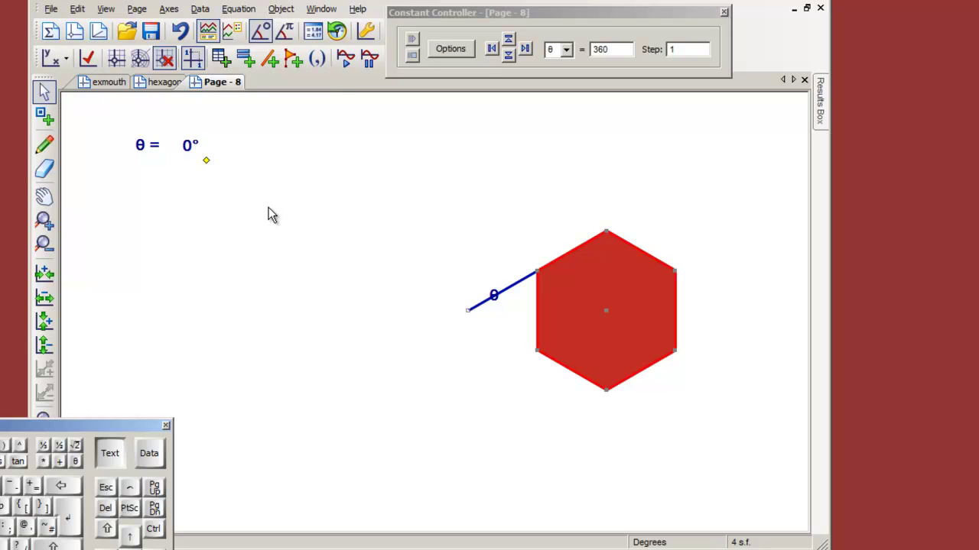
- Step θ down to 342° so the hexagons fan apart
left_click(508, 56)
left_click(508, 55)
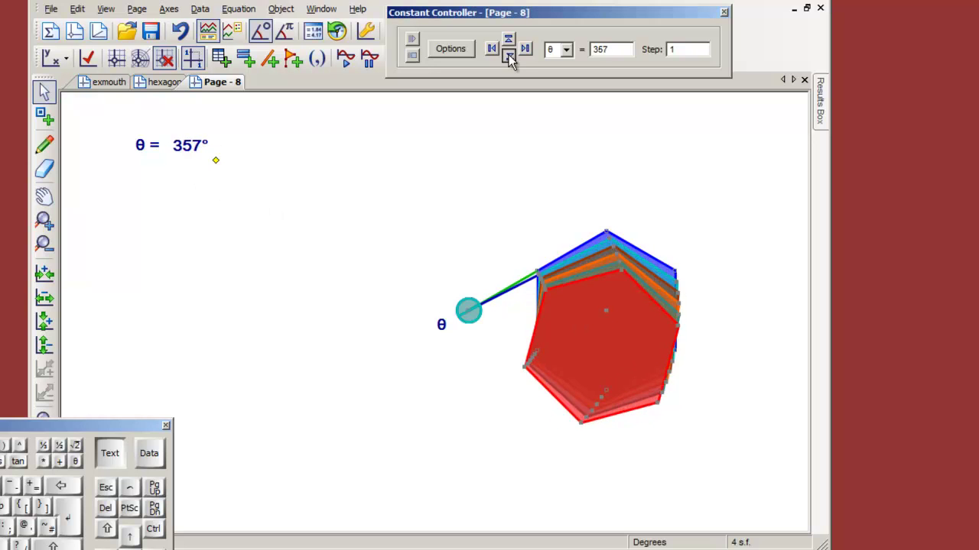
left_click_drag(509, 56, 509, 56)
- Set θ to animate Up/Down from 0 to 360 in steps of 1 and play it
left_click(460, 48)
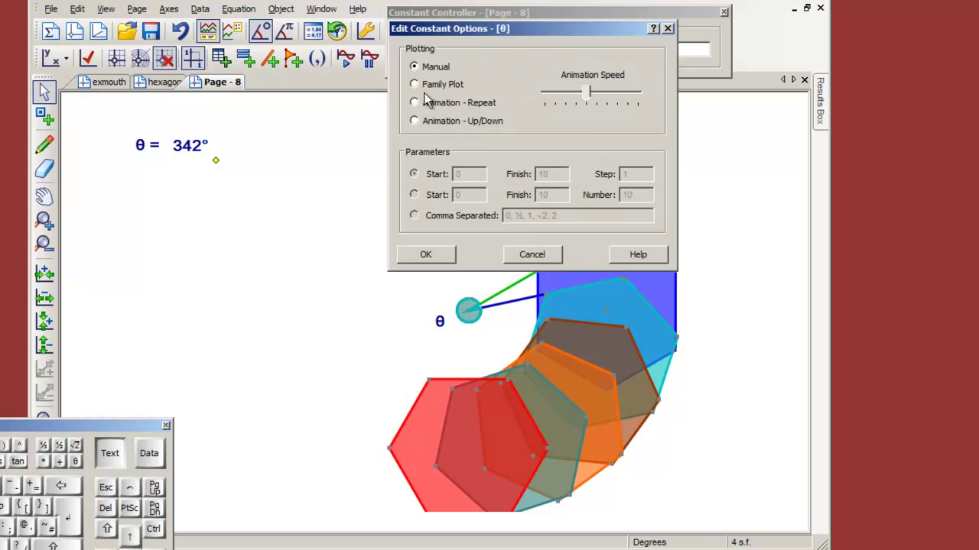
left_click(414, 122)
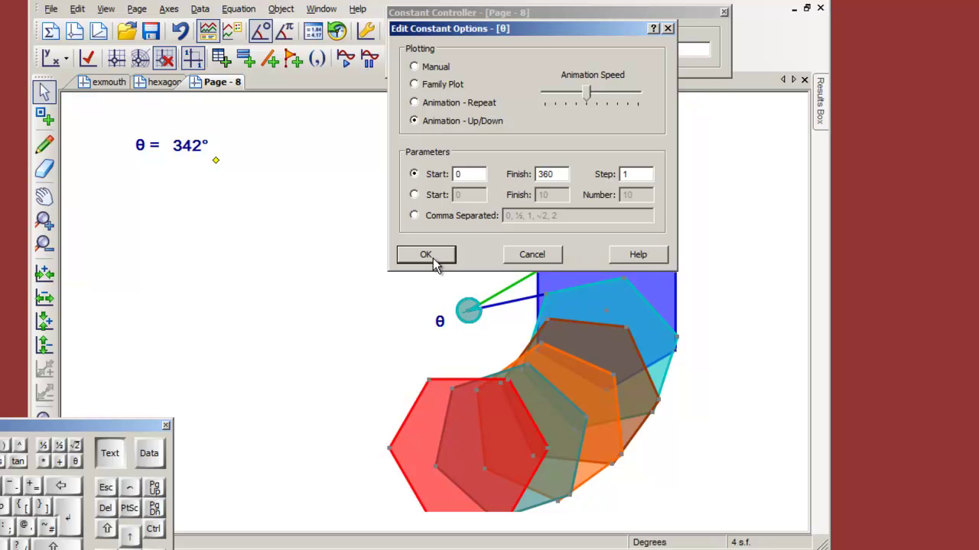
left_click(426, 256)
left_click(511, 40)
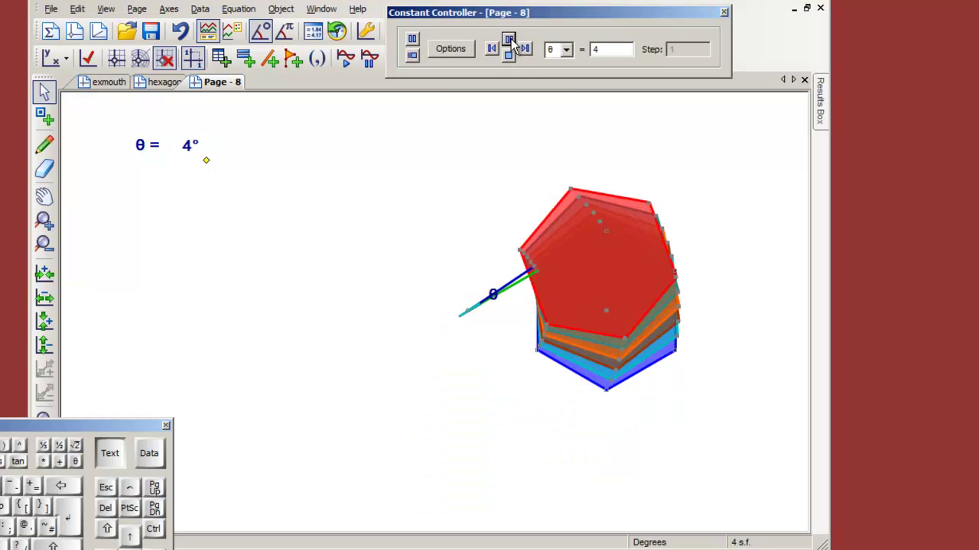